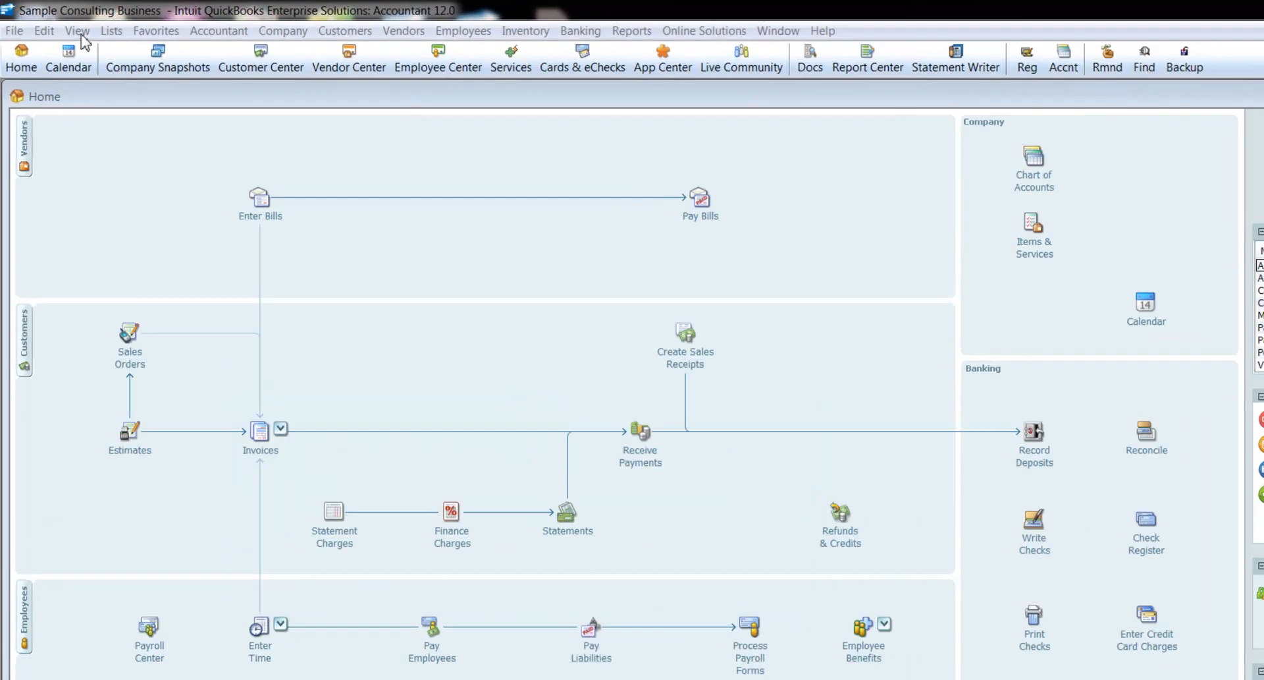
Remove the Services, Cards & eChecks, App Center and Live Community items from the icon bar.
click(81, 35)
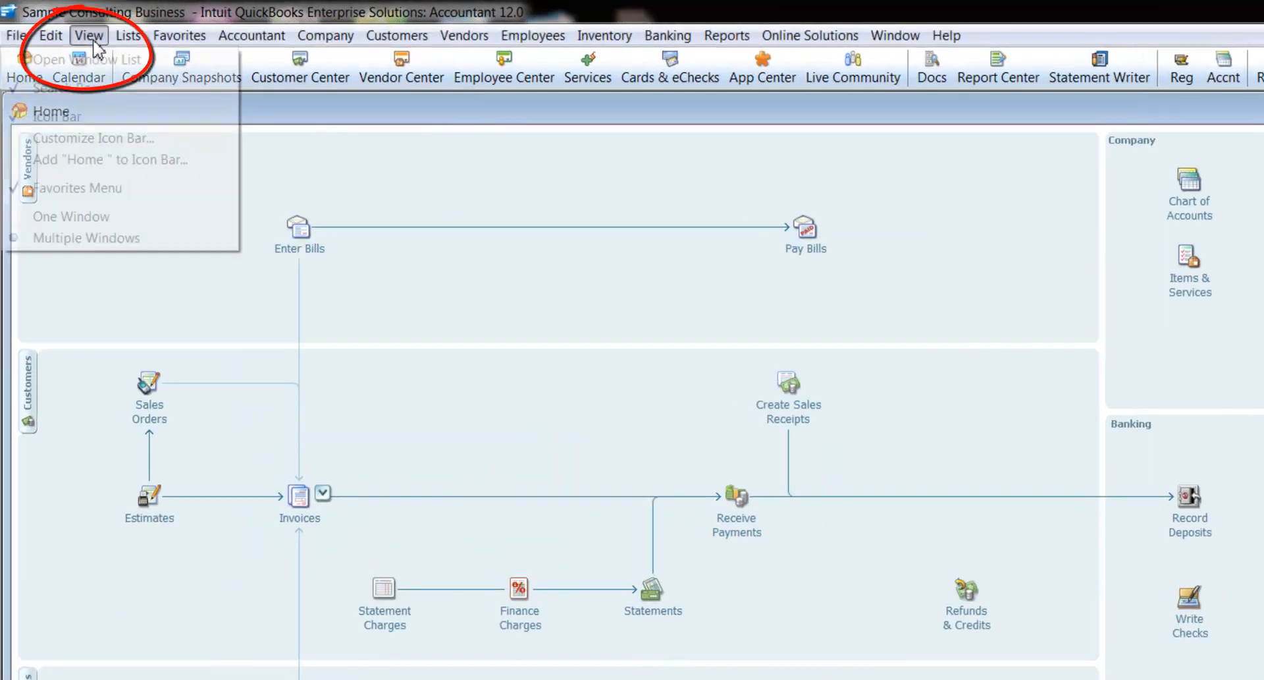
click(99, 139)
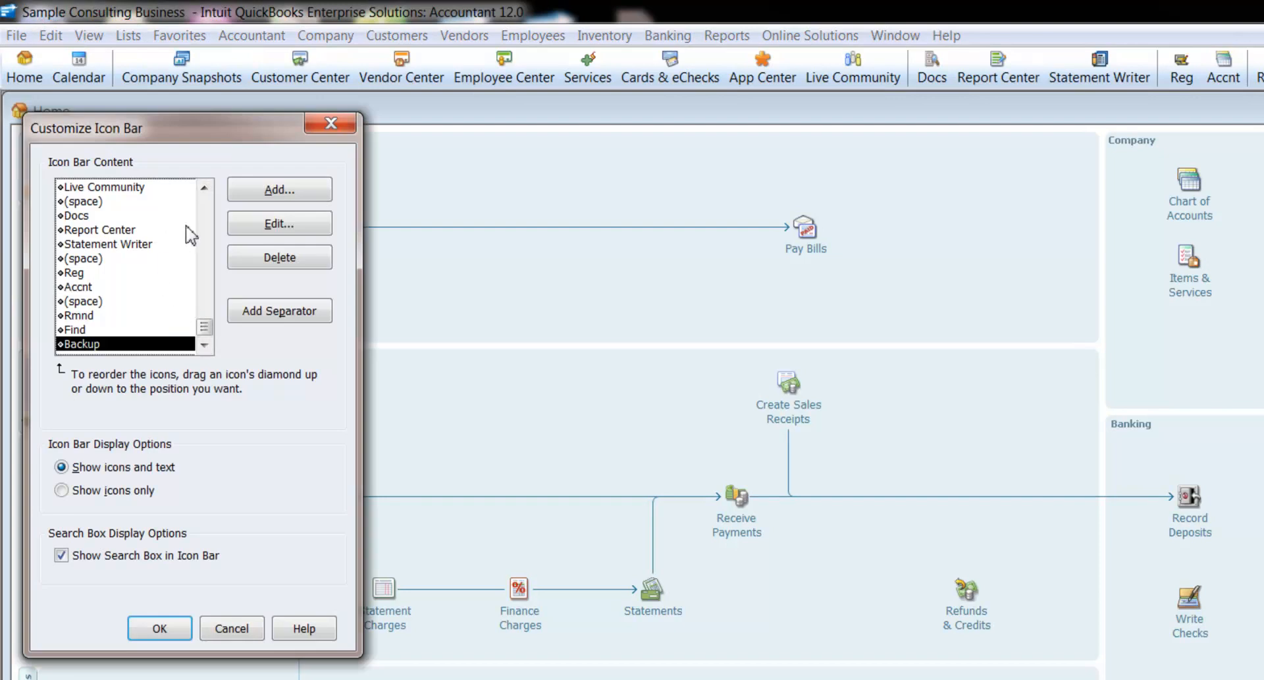
click(205, 188)
click(205, 189)
click(204, 188)
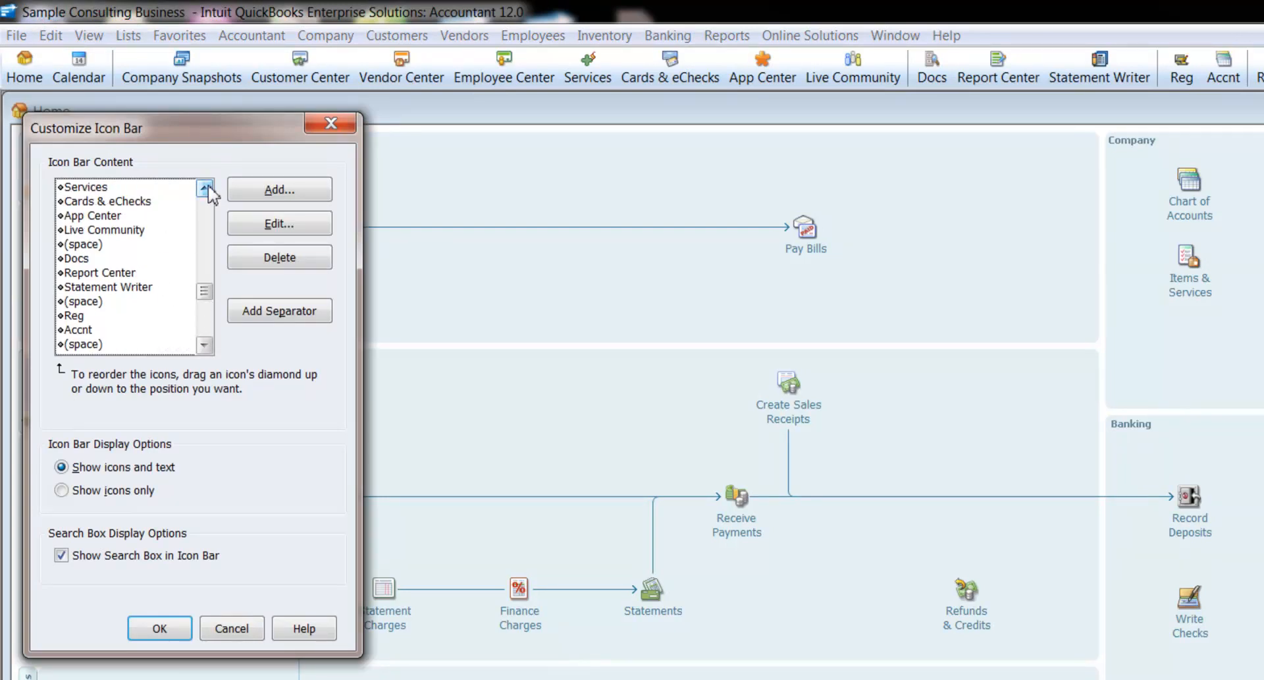
click(204, 188)
click(205, 188)
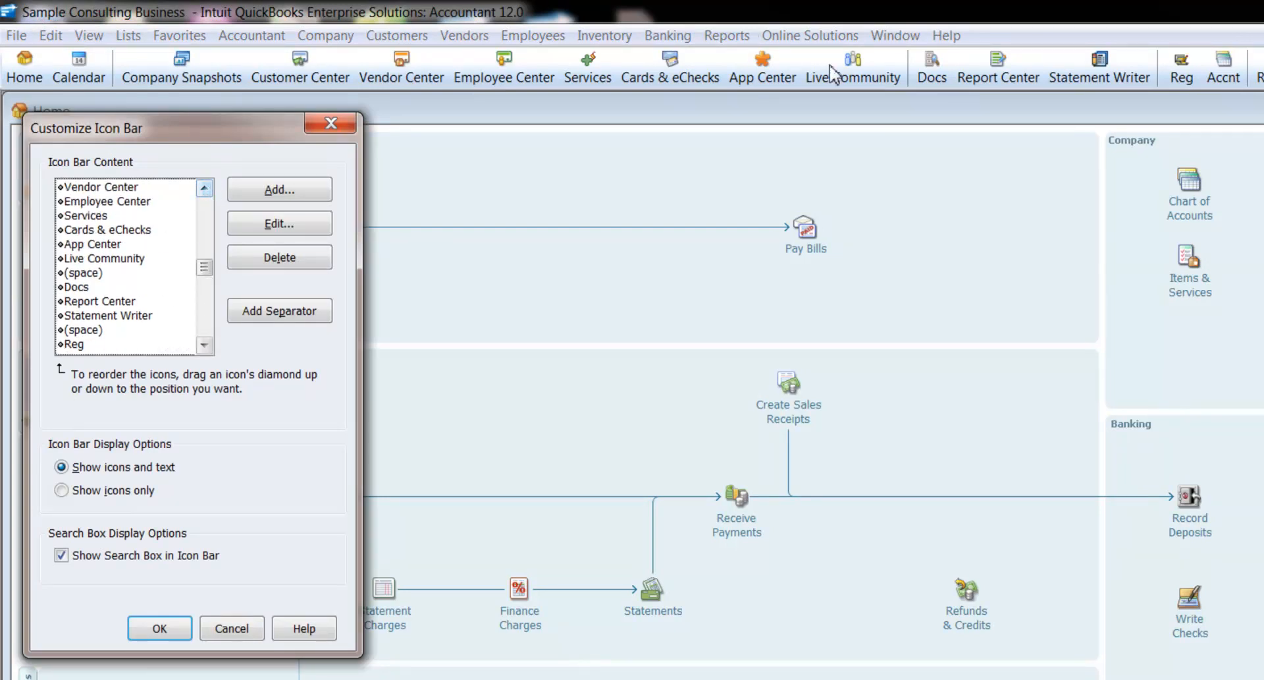
click(111, 216)
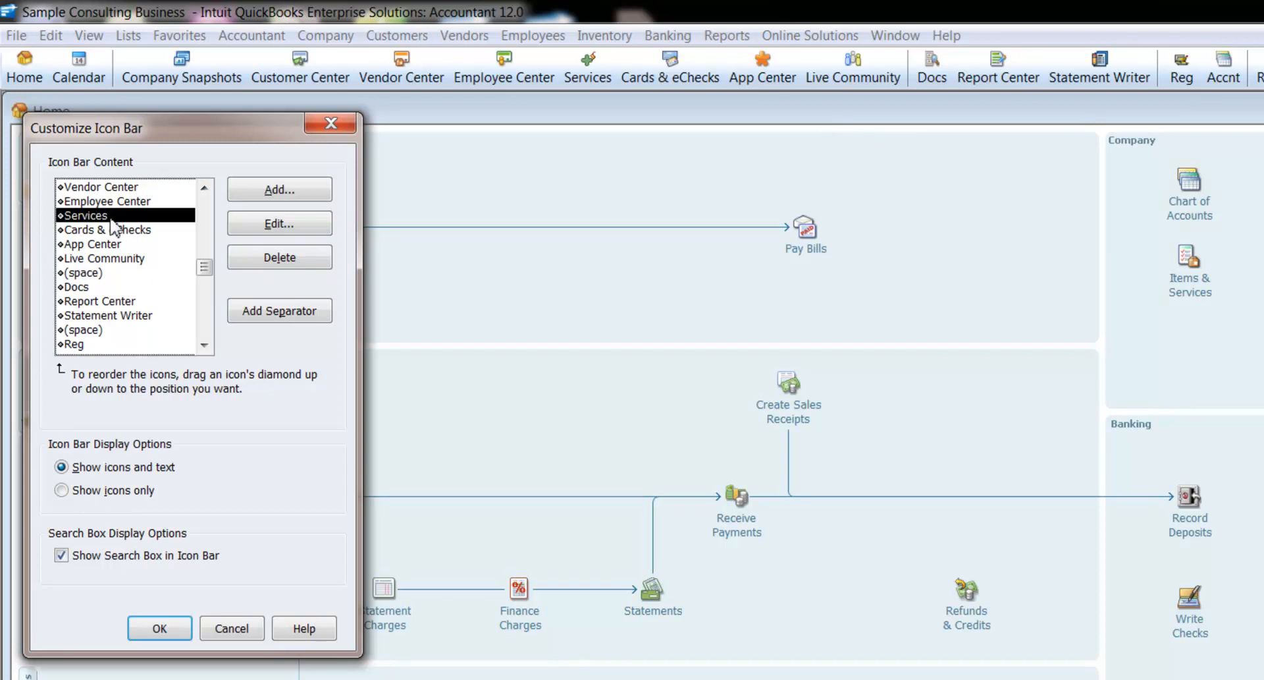
click(320, 267)
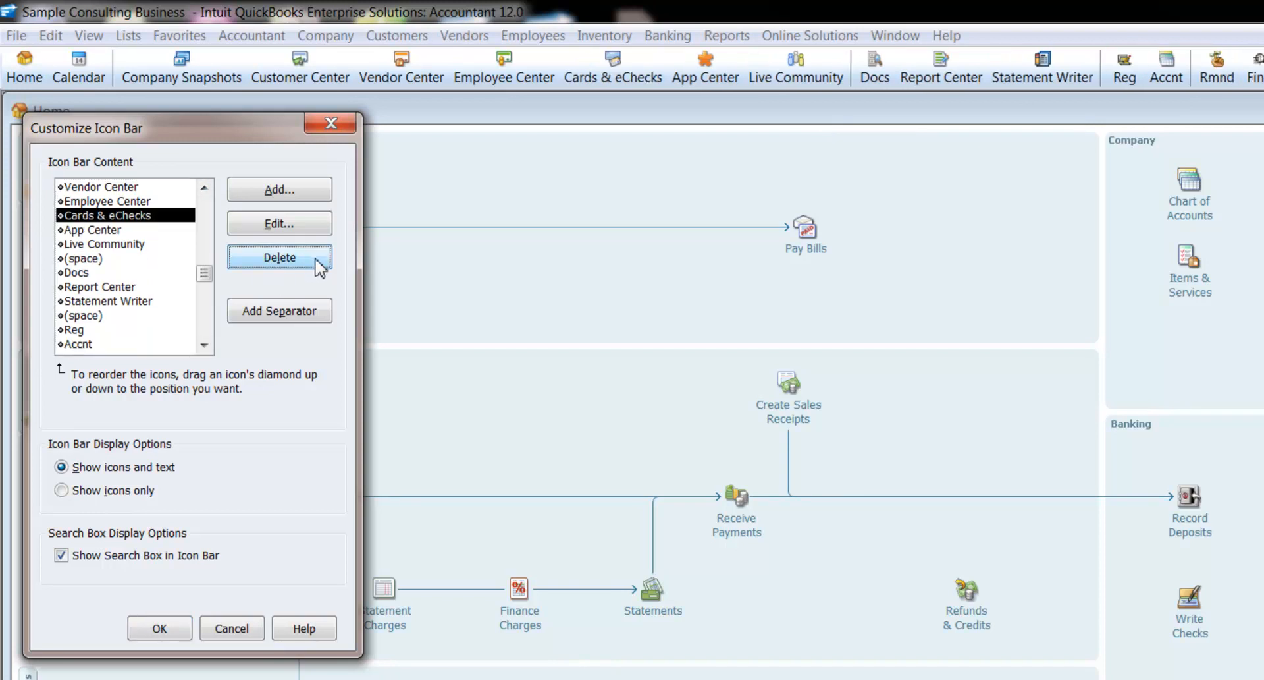
click(320, 267)
click(320, 267)
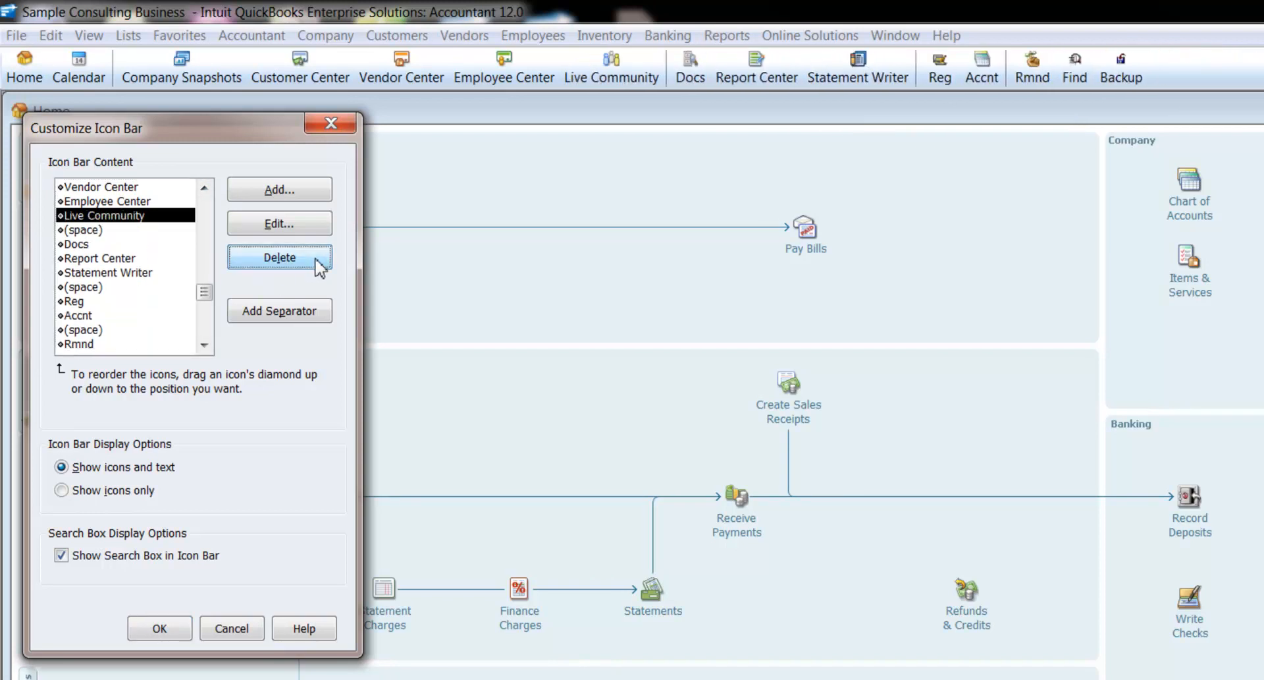
click(320, 267)
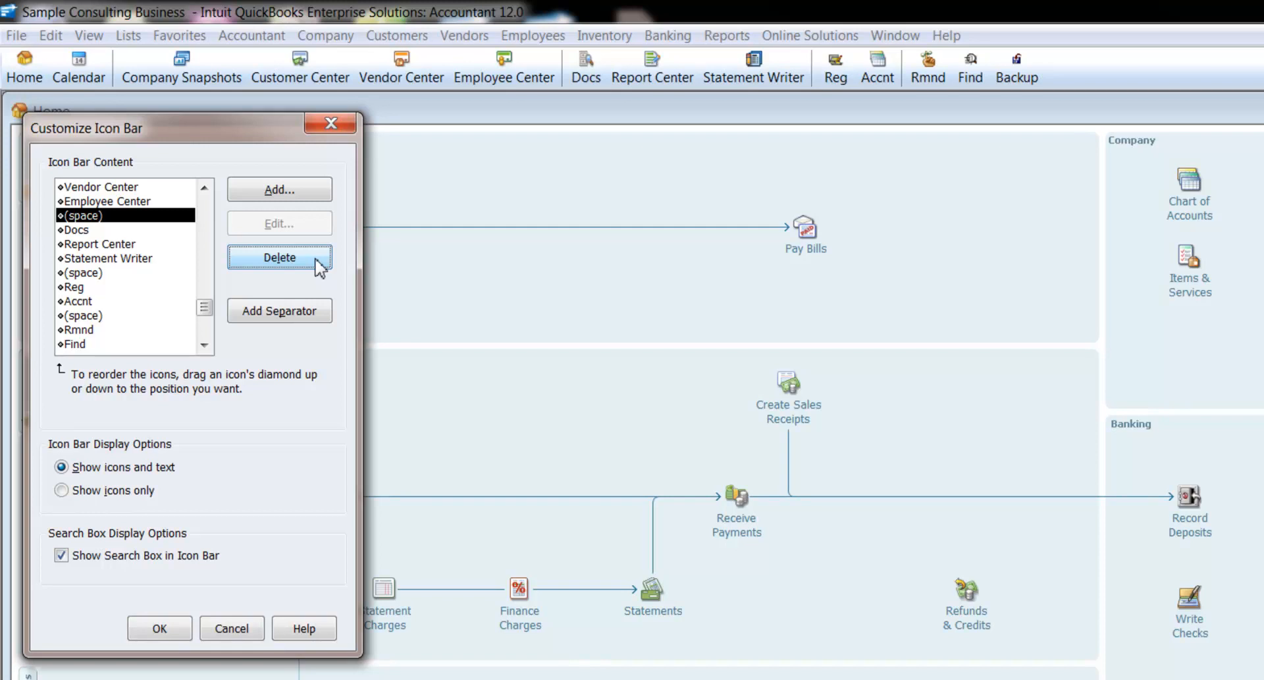
Check which items can be added to the icon bar, and shorten the Company Snapshots item's label to Snapshots.
click(291, 195)
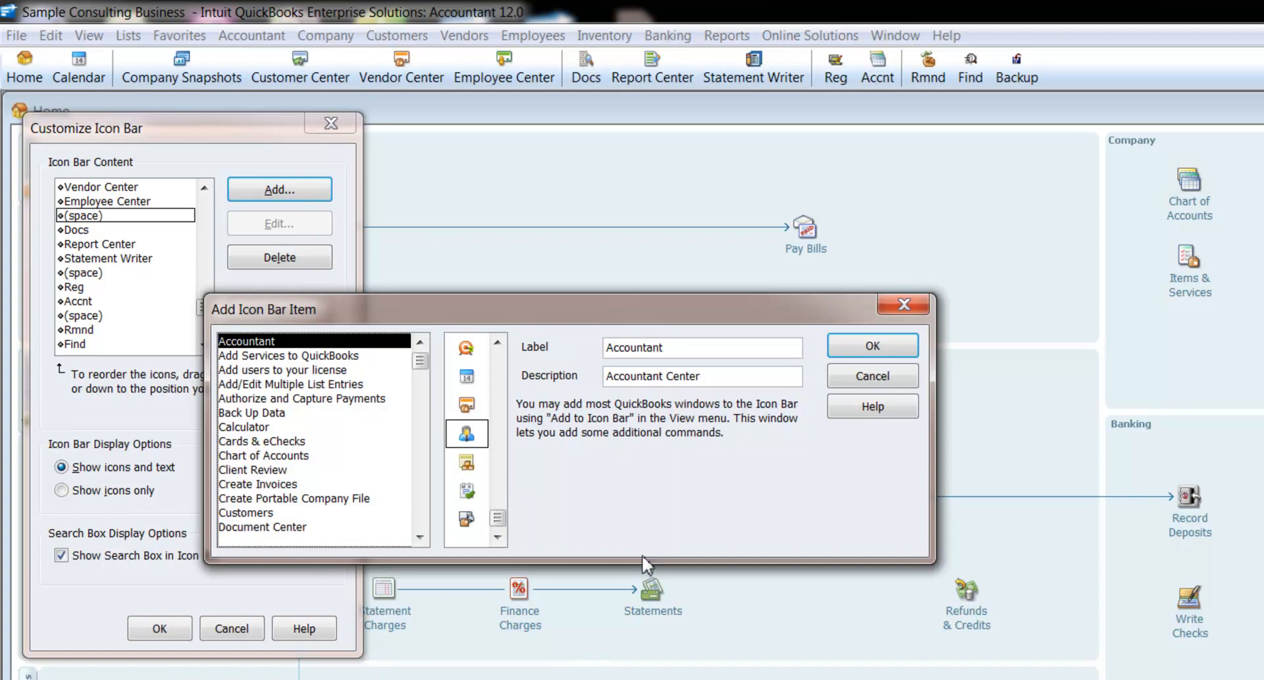
click(872, 374)
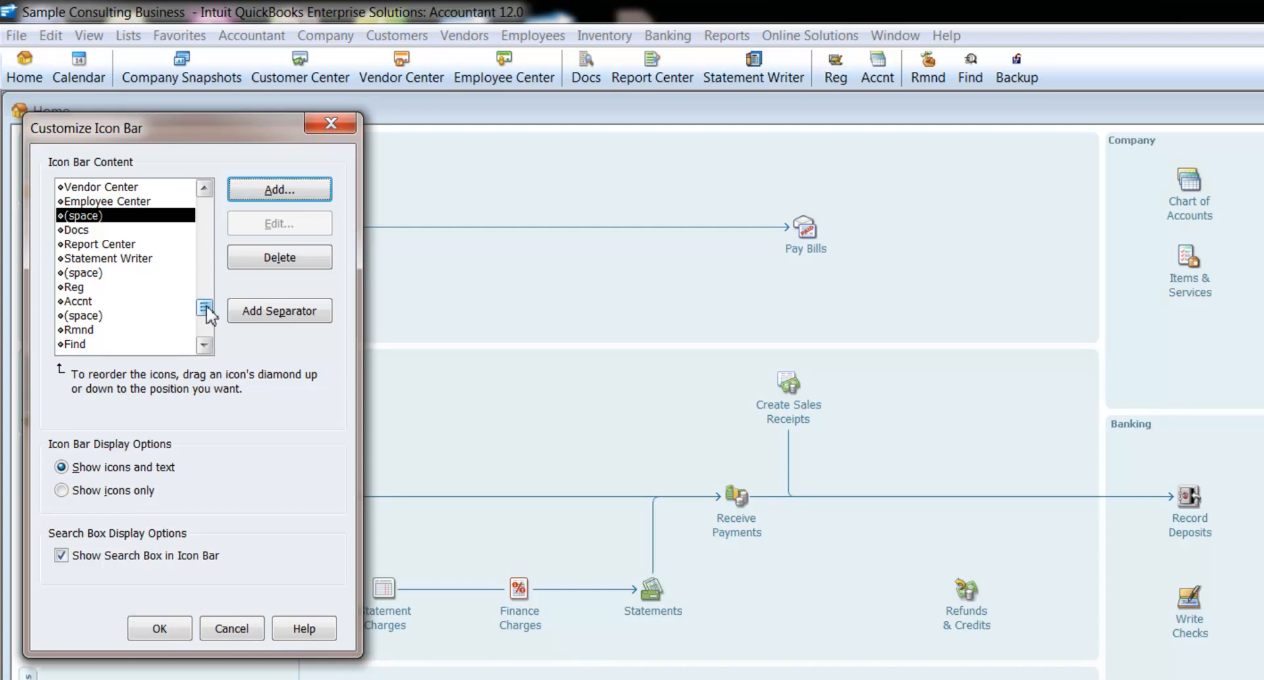
drag(207, 309, 203, 197)
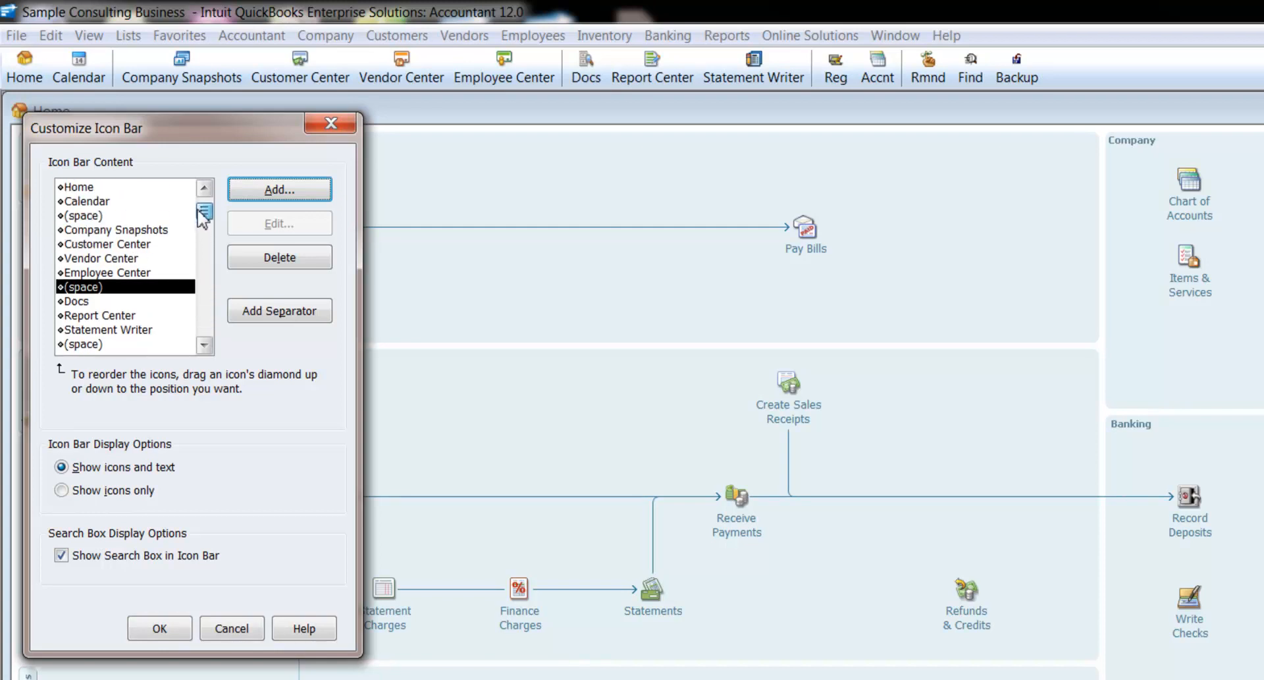
click(153, 230)
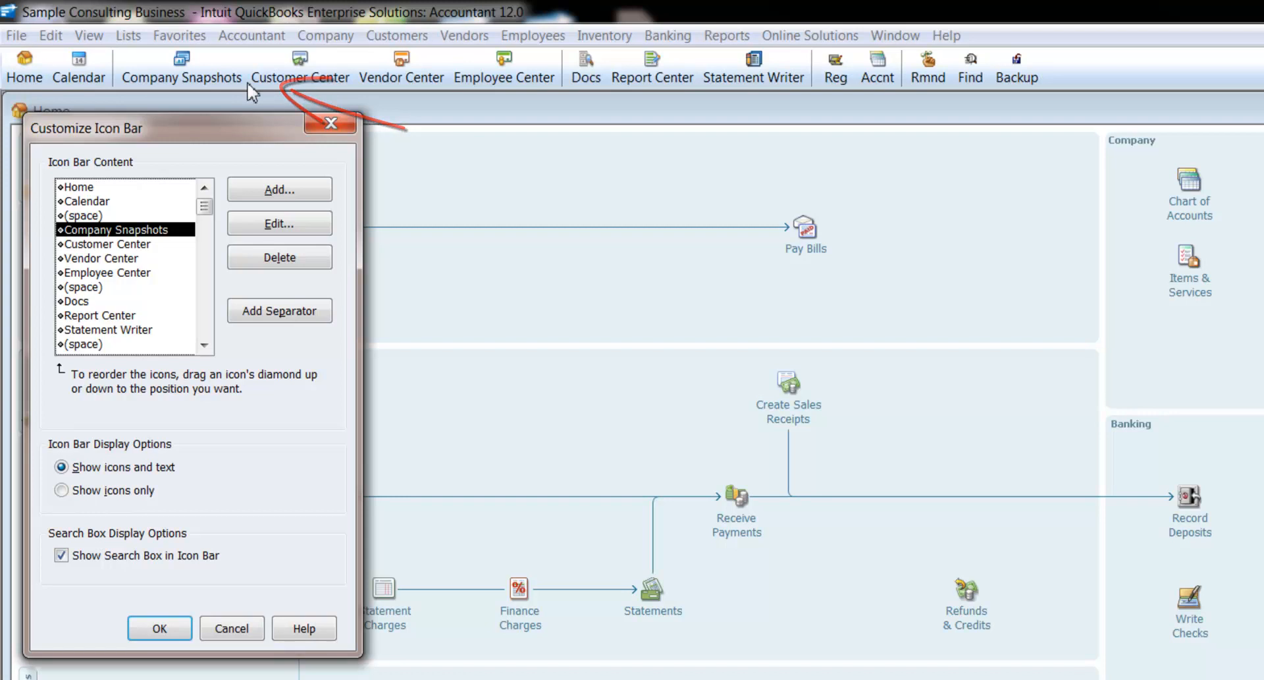
click(316, 224)
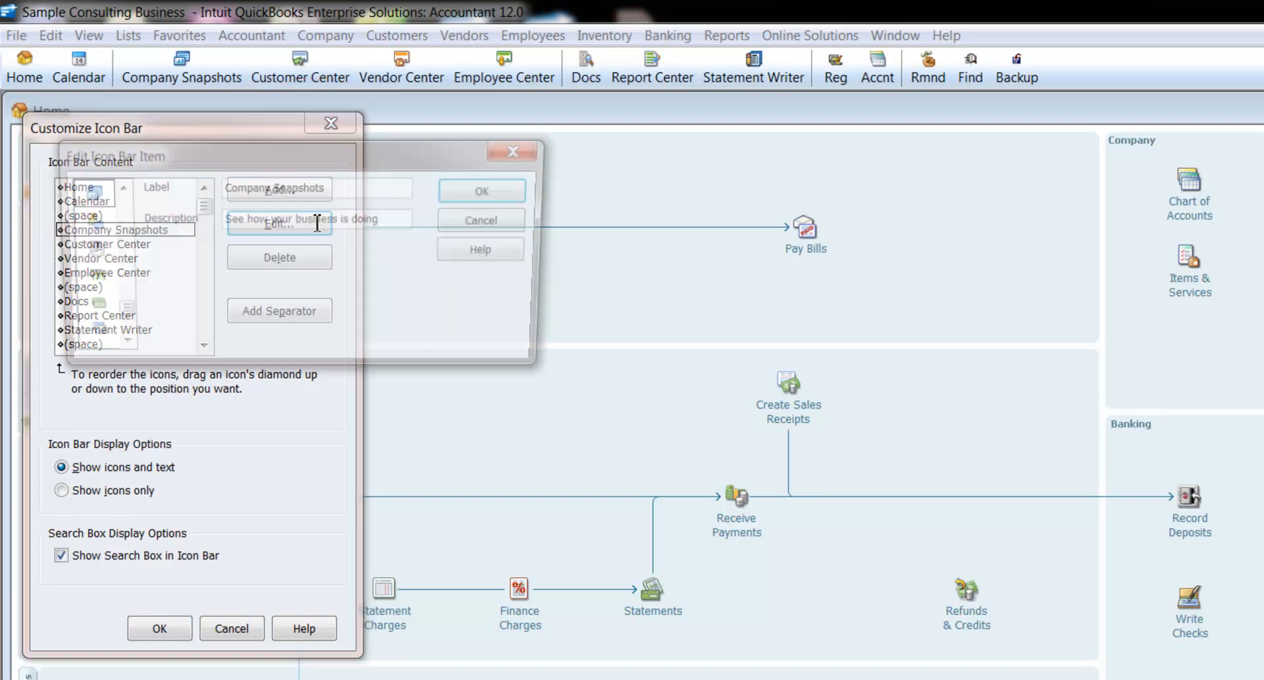
drag(271, 189, 170, 185)
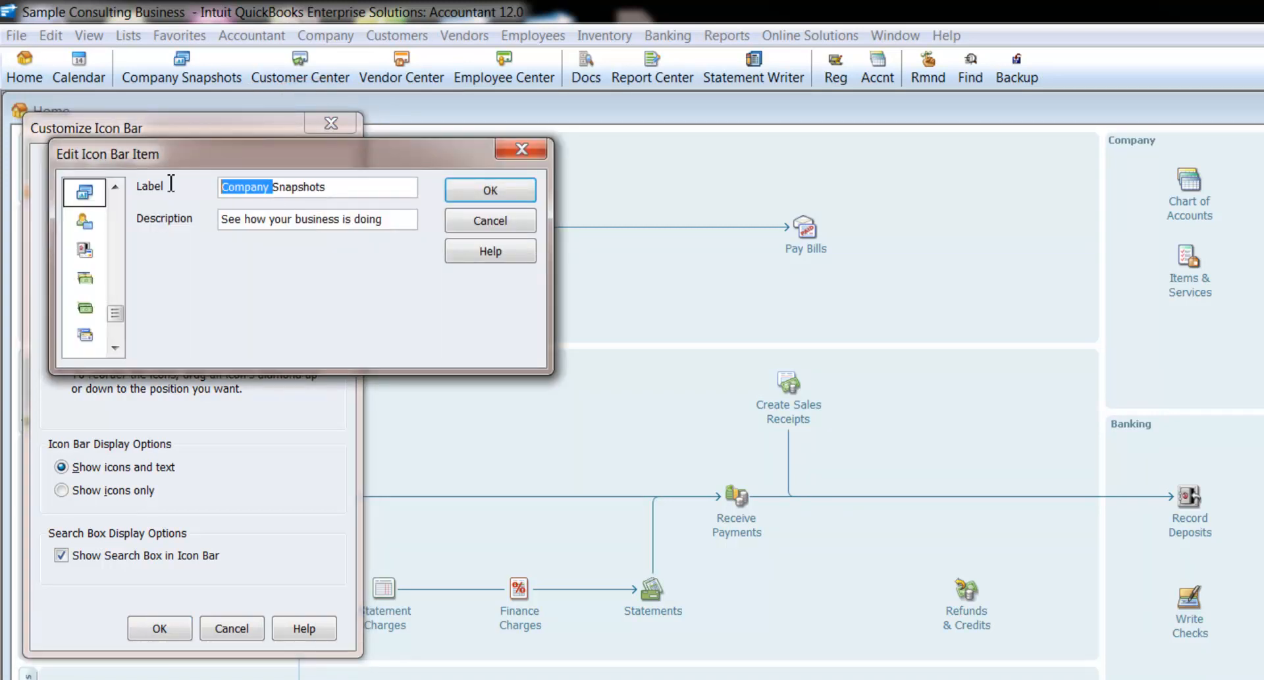
key(BackSpace)
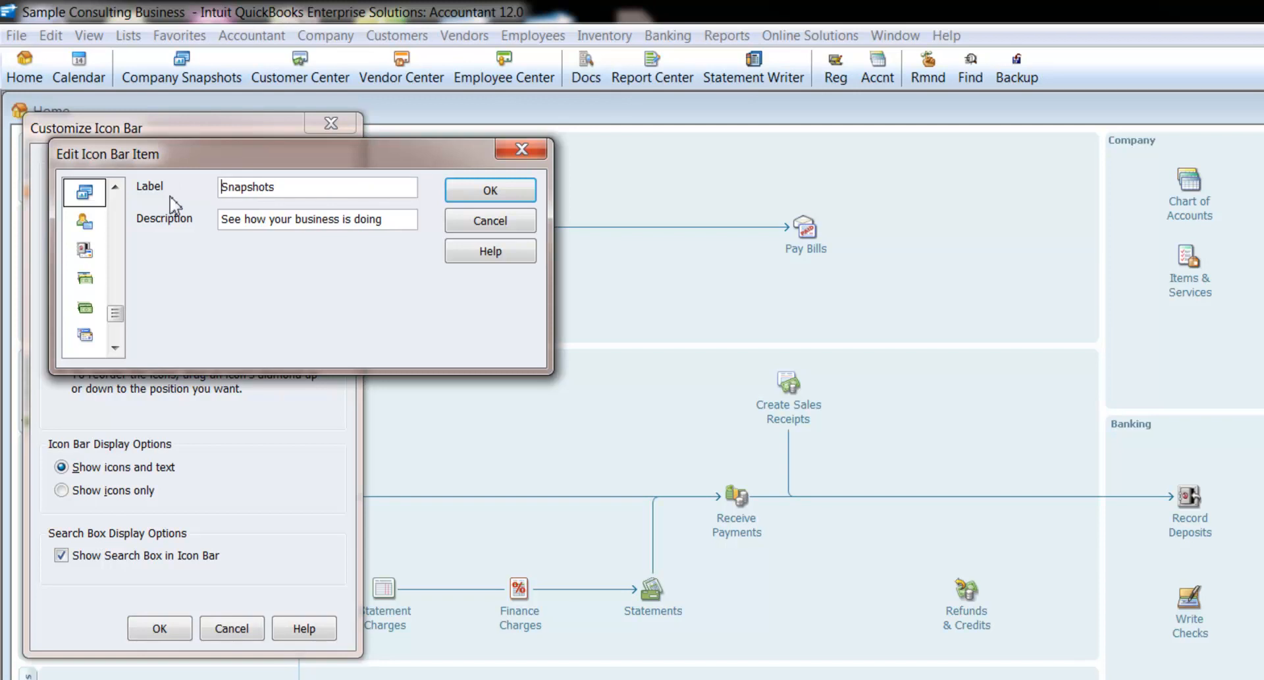
click(473, 192)
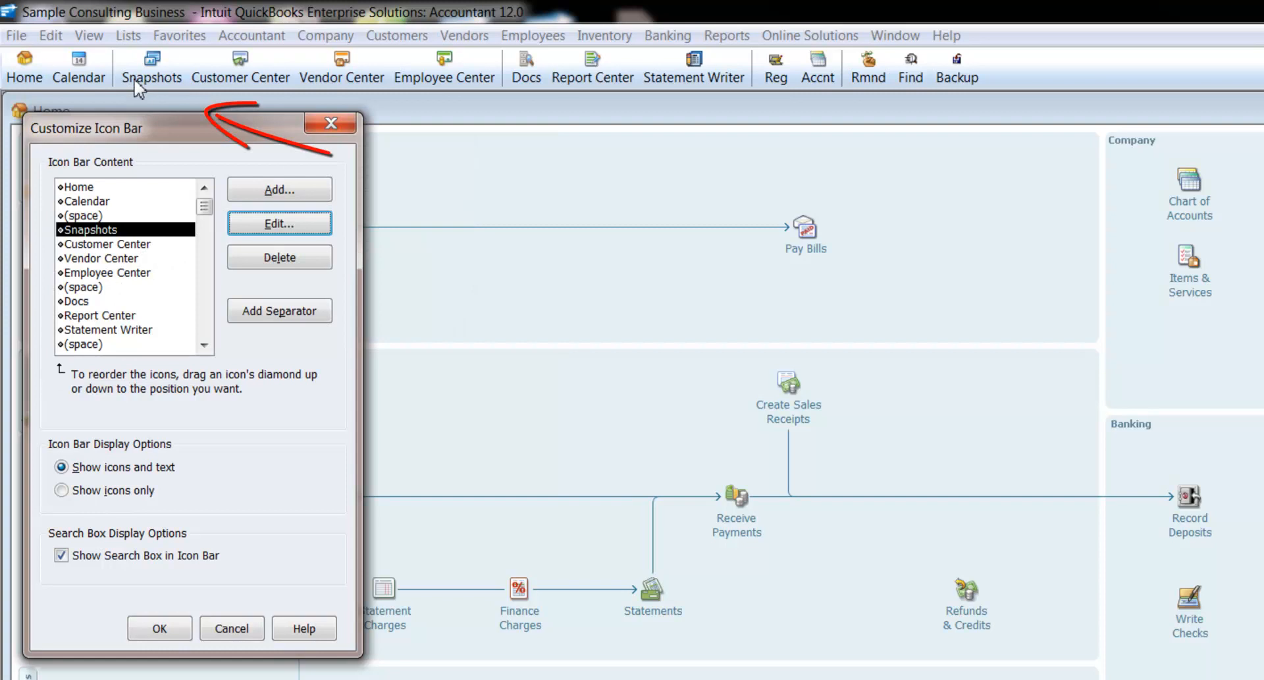
Shorten the label of the Customer Center item on the icon bar to Customer.
click(134, 245)
click(264, 226)
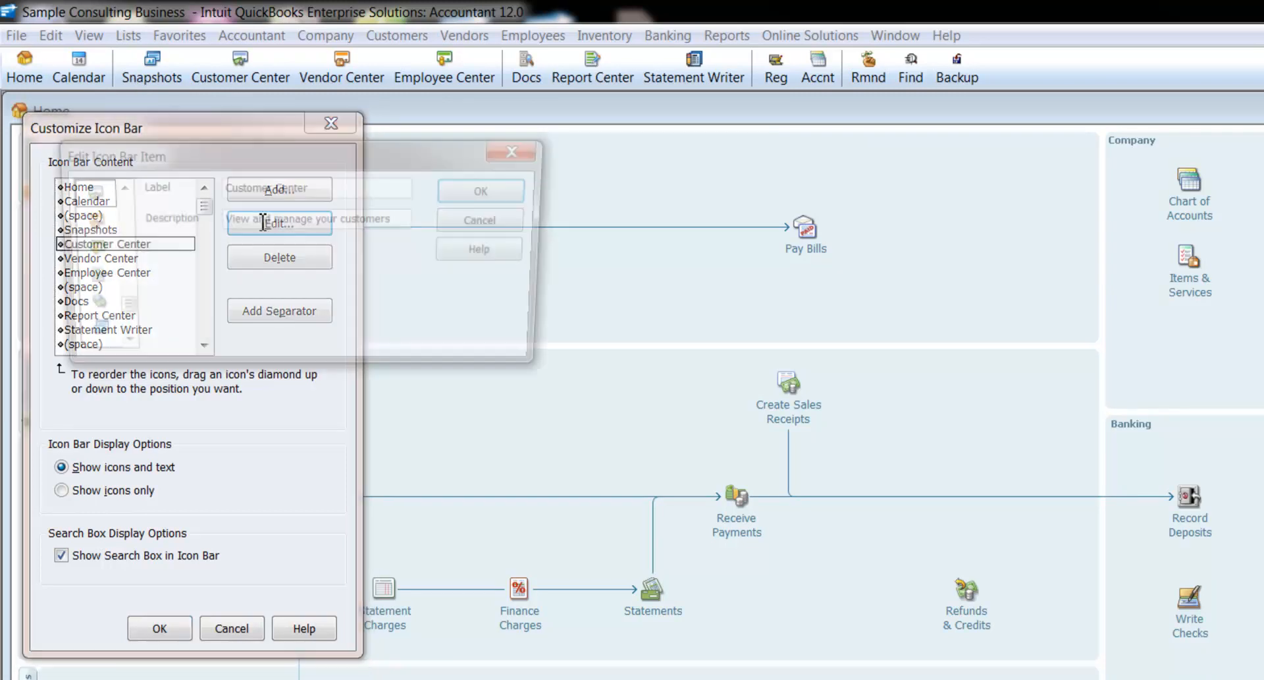
drag(267, 192, 386, 192)
key(BackSpace)
click(486, 191)
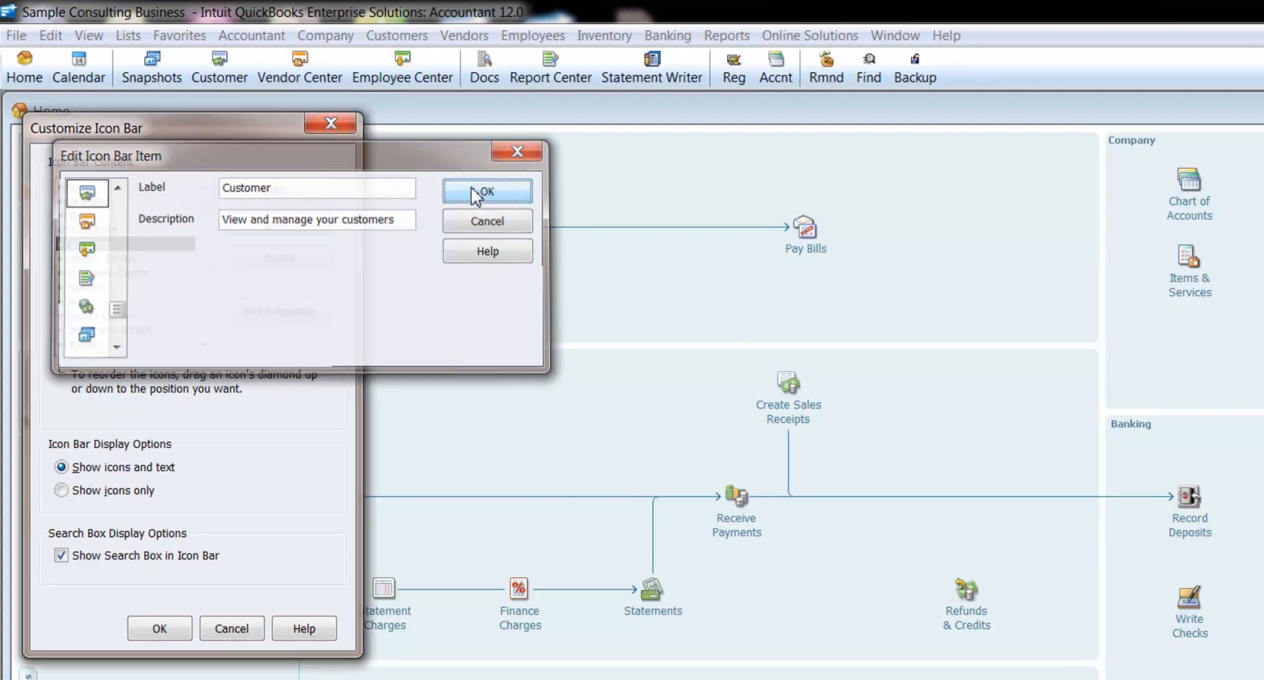
Shorten the label of the Vendor Center item on the icon bar to Vendor.
click(146, 259)
click(279, 223)
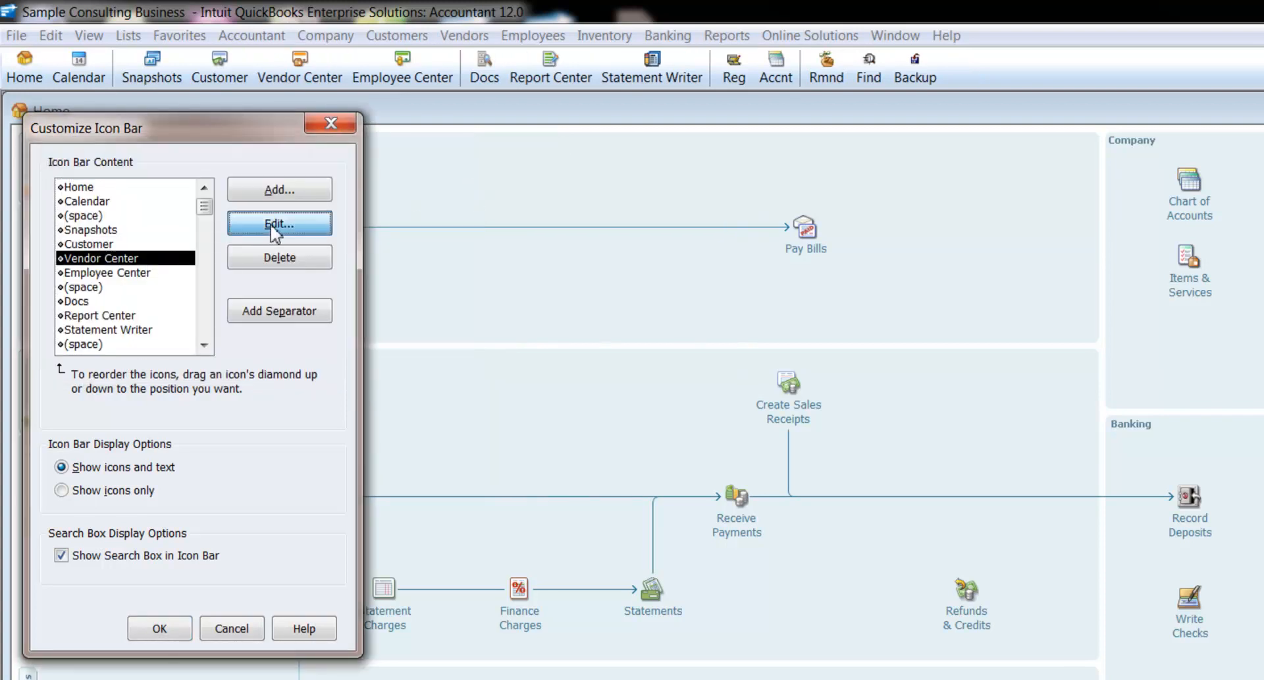
drag(270, 191, 356, 184)
key(BackSpace)
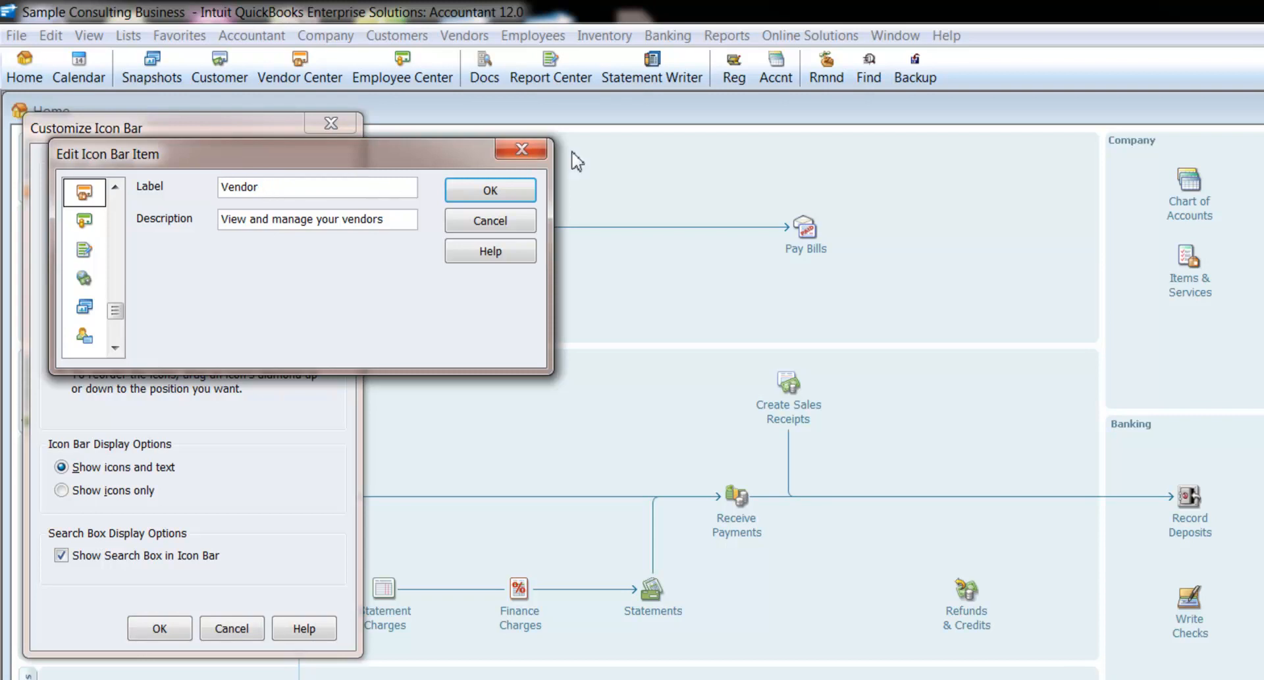
click(517, 191)
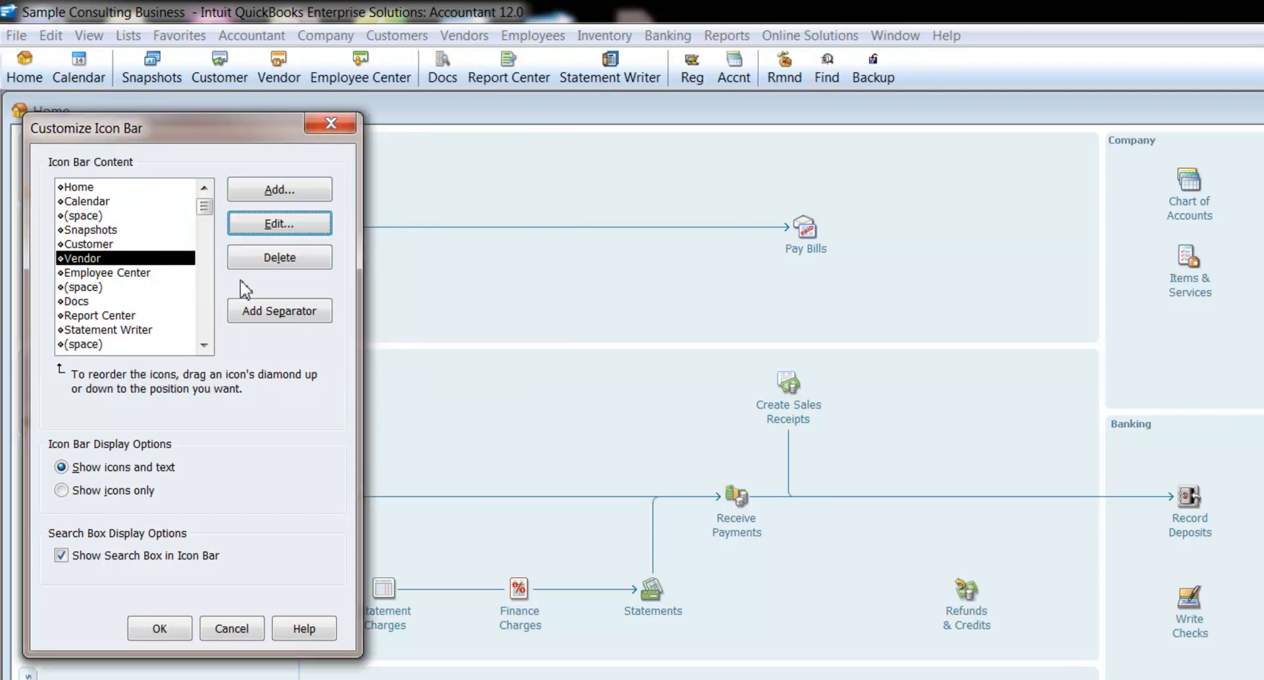
Shorten the Employee Center item's label to Employee and save the icon bar customization.
click(165, 272)
click(266, 223)
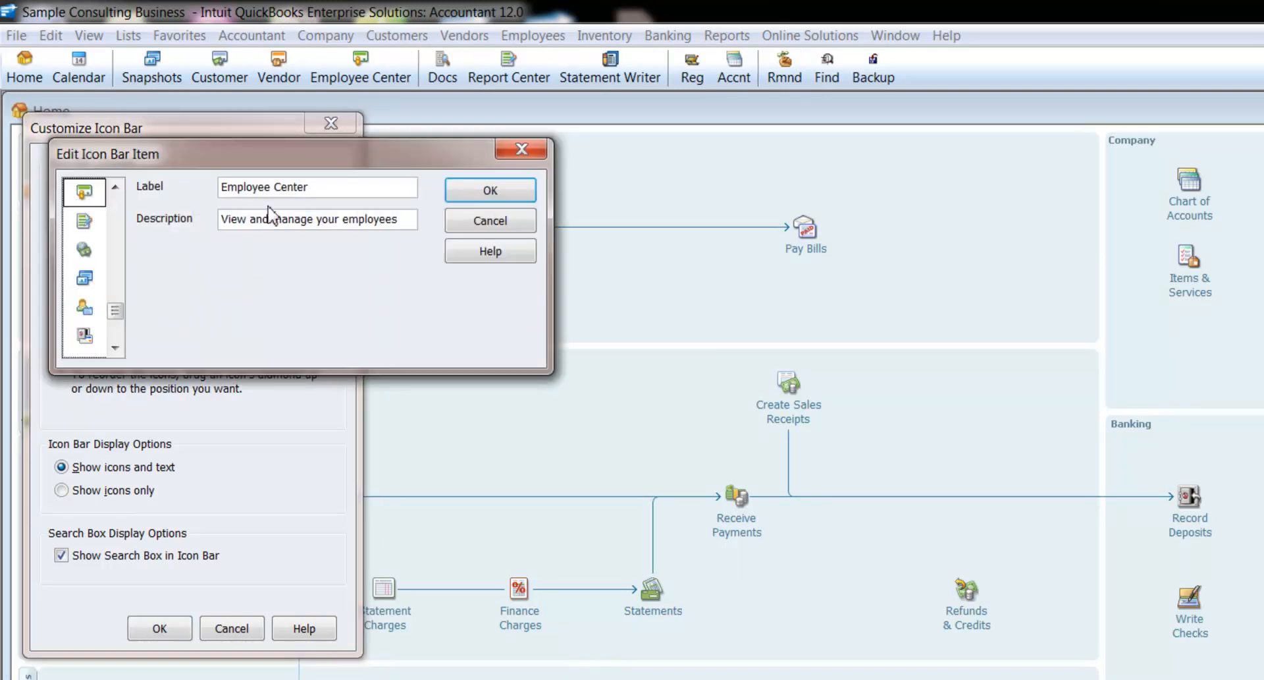
drag(274, 190, 341, 189)
key(BackSpace)
click(473, 184)
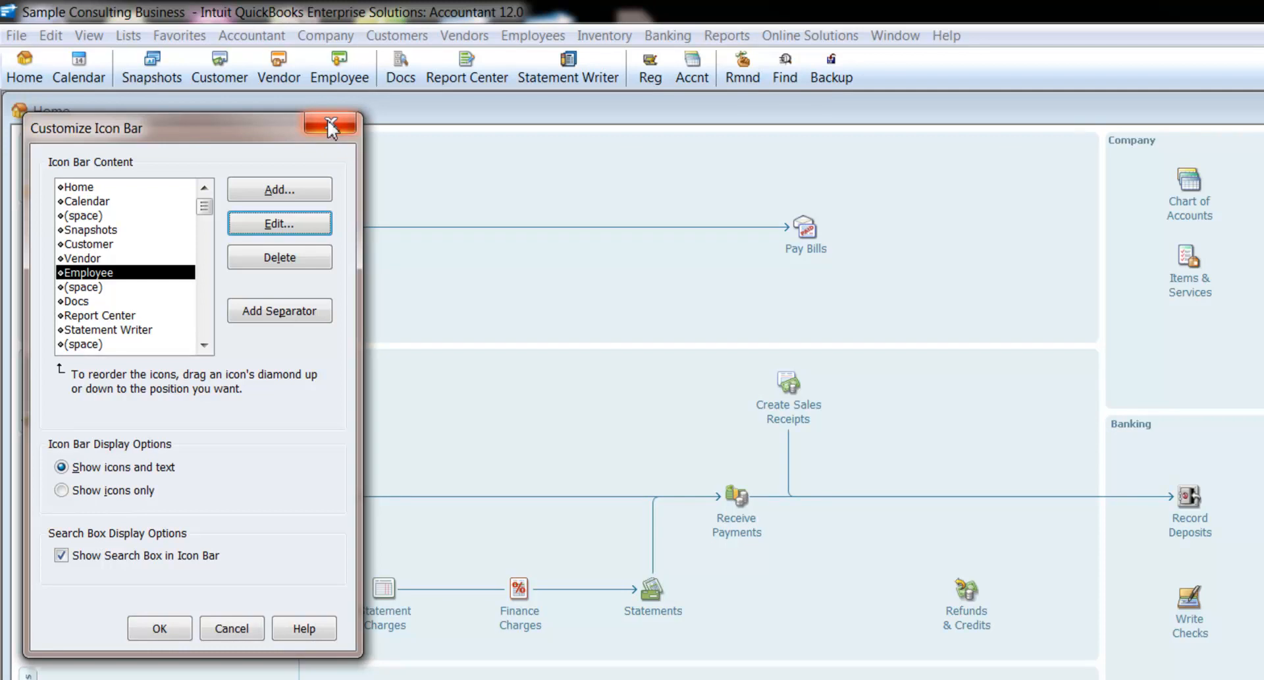
click(177, 632)
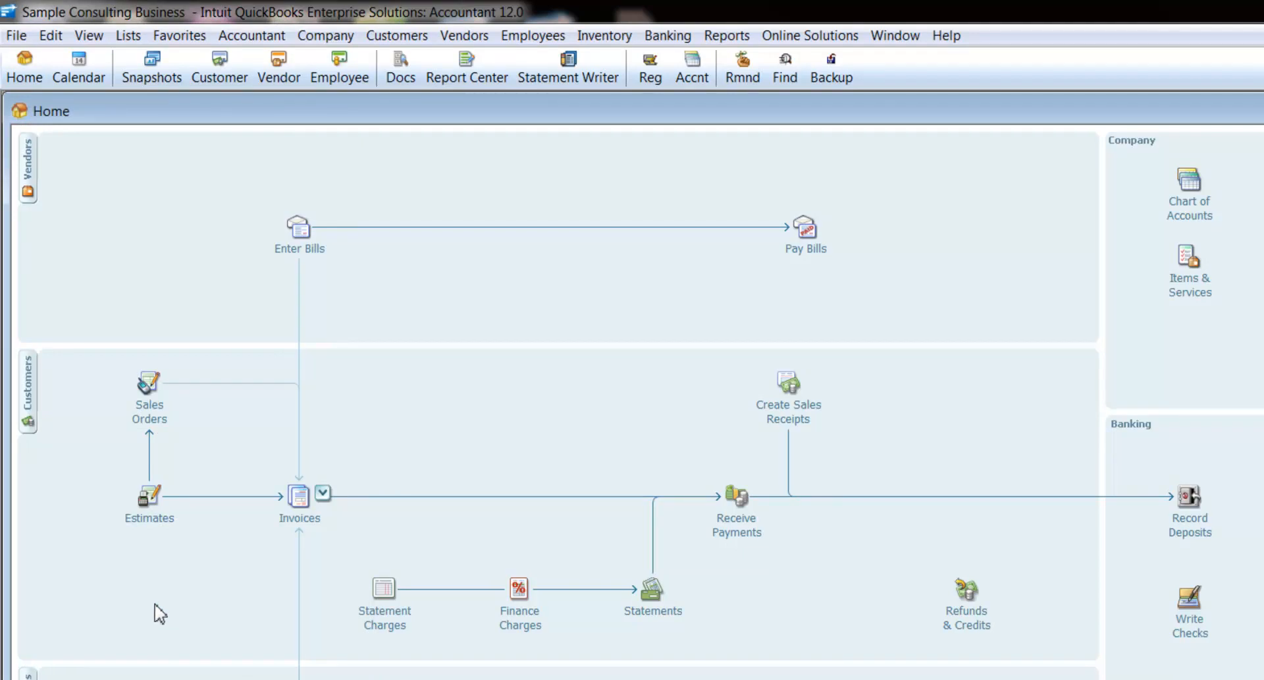
Open a blank Create Invoices form and add that window to the icon bar with the label Invoice and description Create Invoices.
click(306, 517)
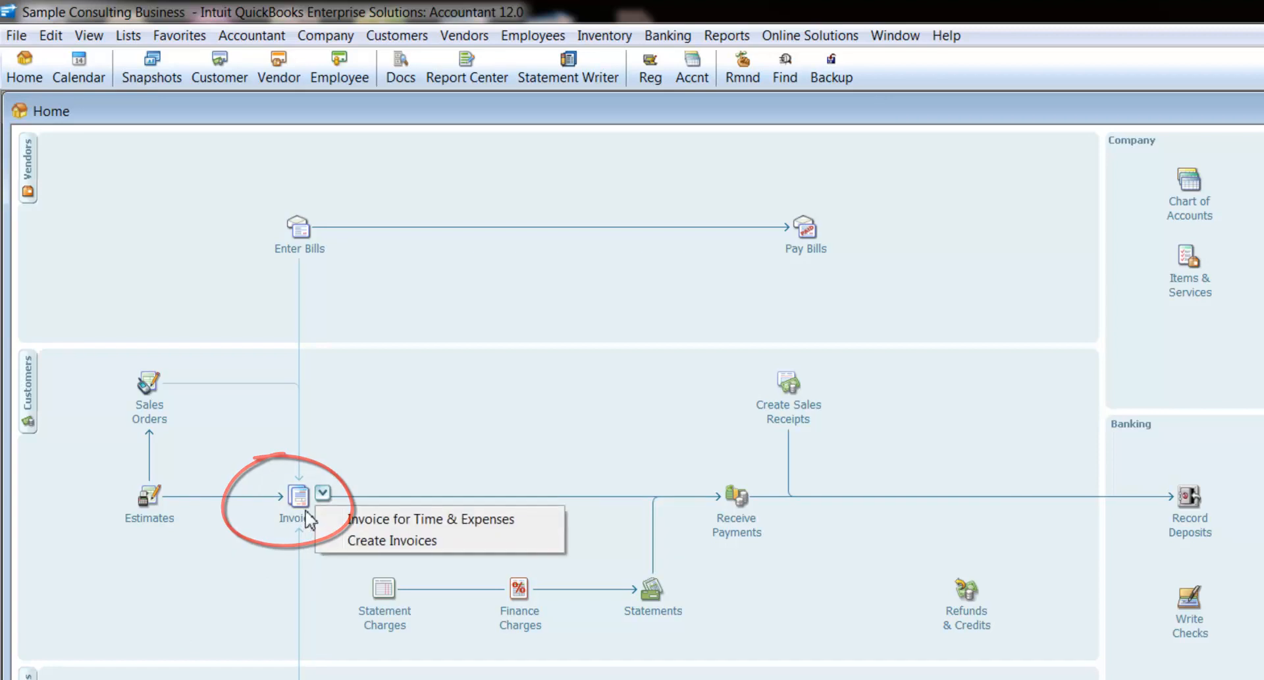
click(369, 542)
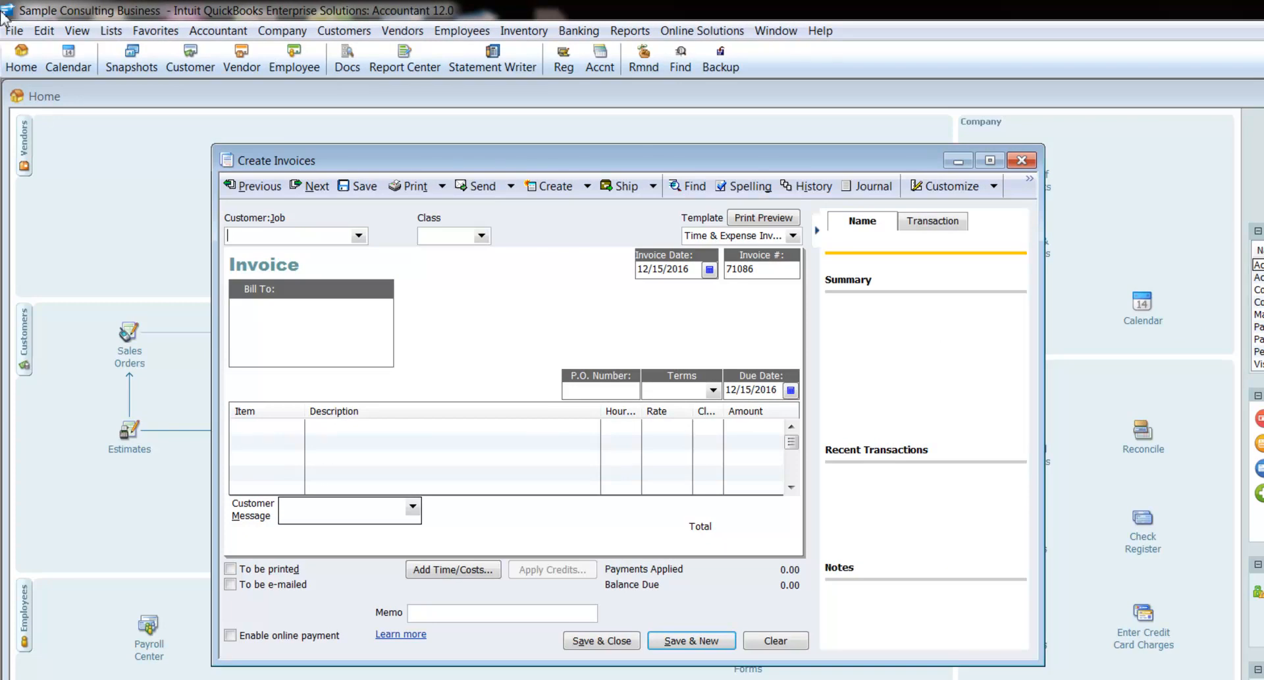
click(77, 31)
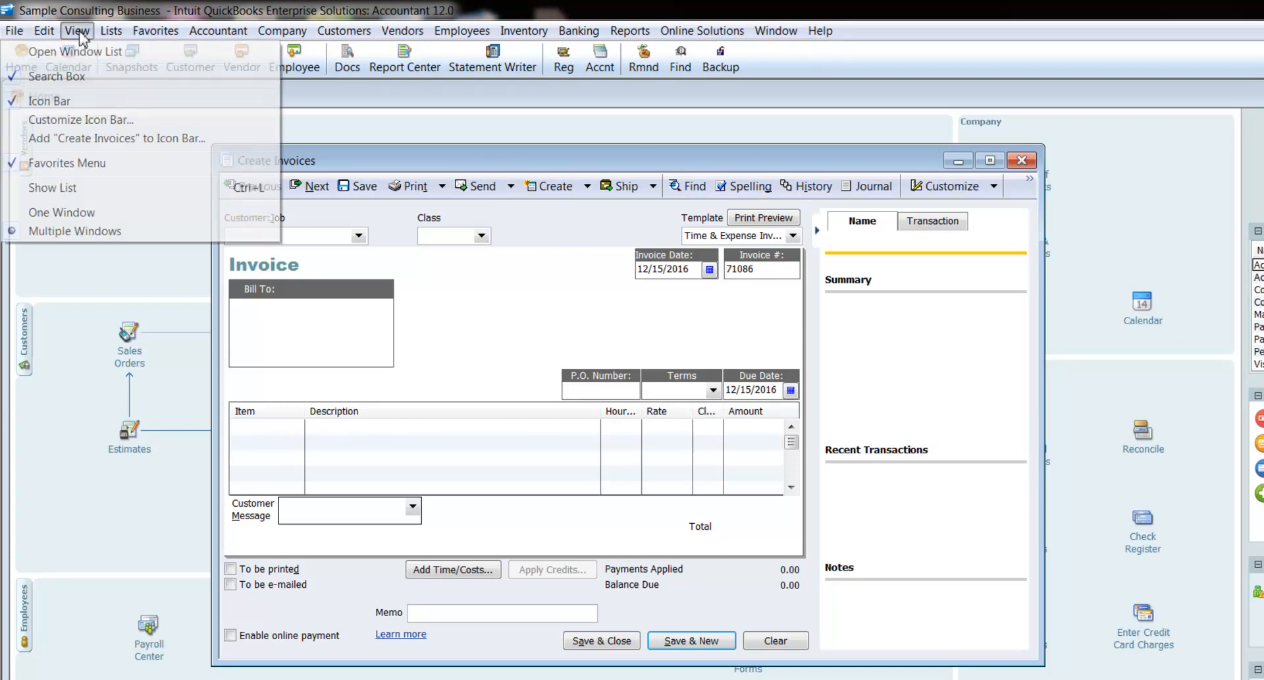
click(96, 138)
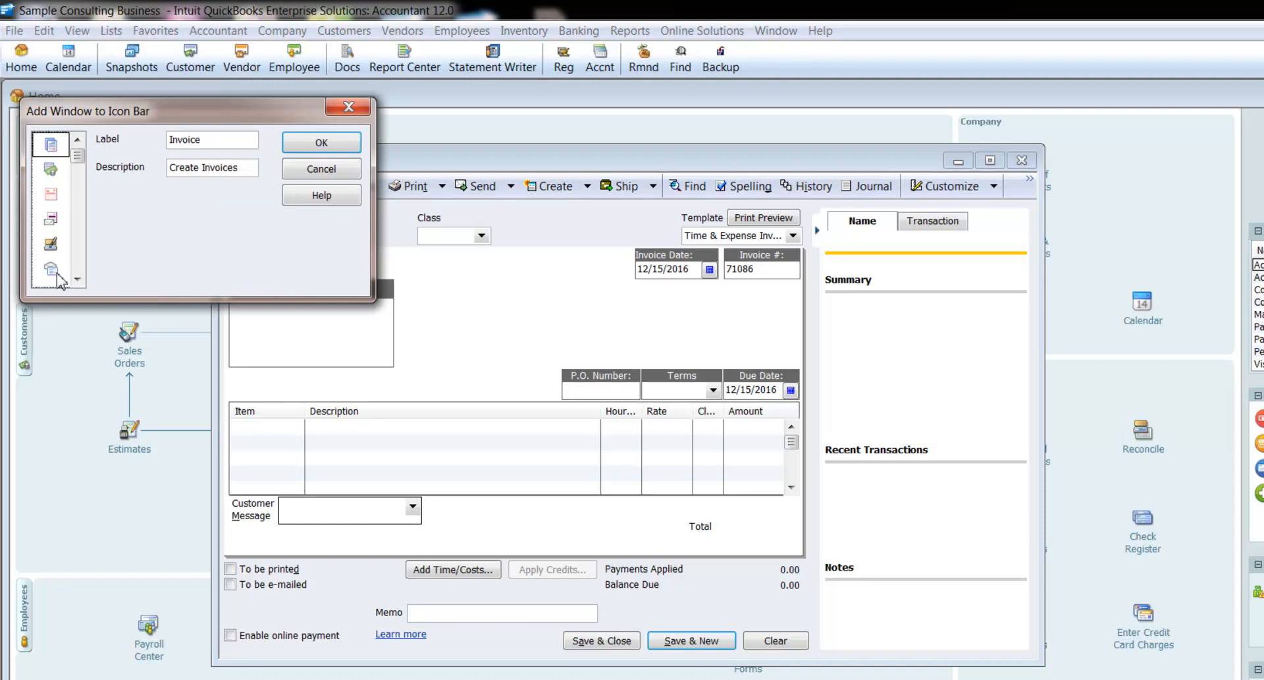
click(77, 280)
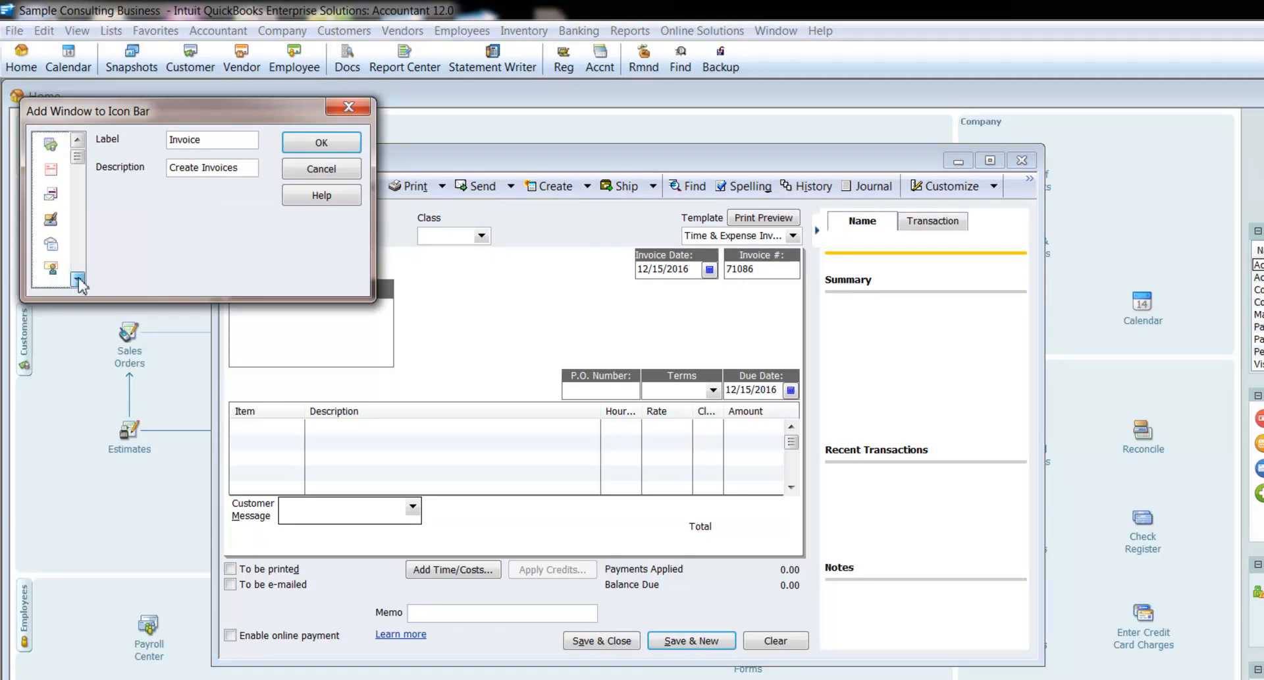
click(78, 279)
click(78, 279)
click(79, 279)
click(77, 172)
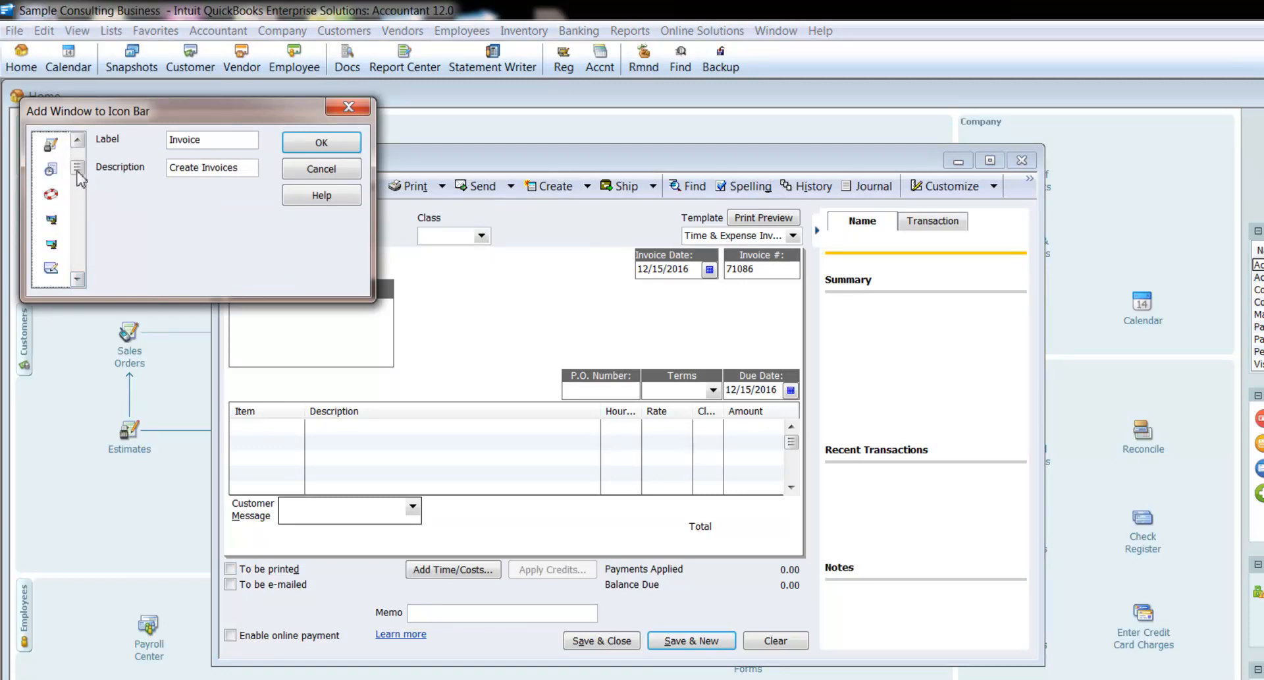
drag(77, 169, 80, 147)
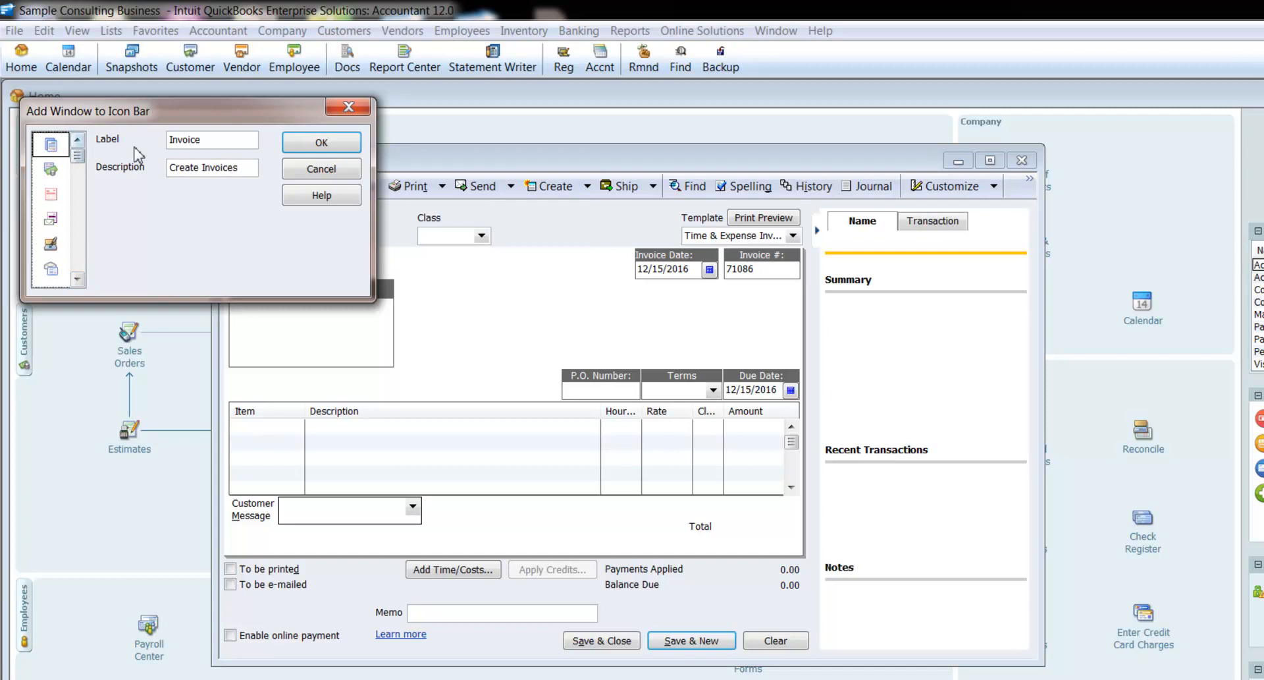
click(318, 144)
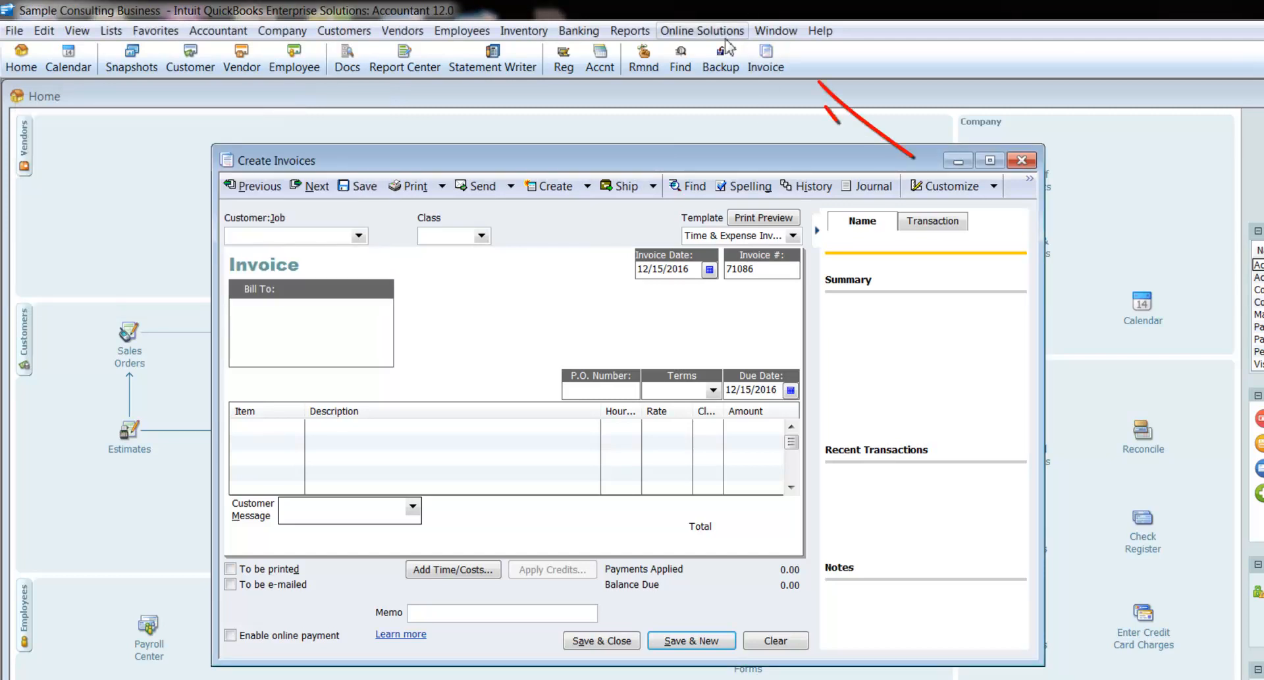
Close the invoice form and test the new Invoice item on the icon bar by reopening and closing the form.
click(1022, 160)
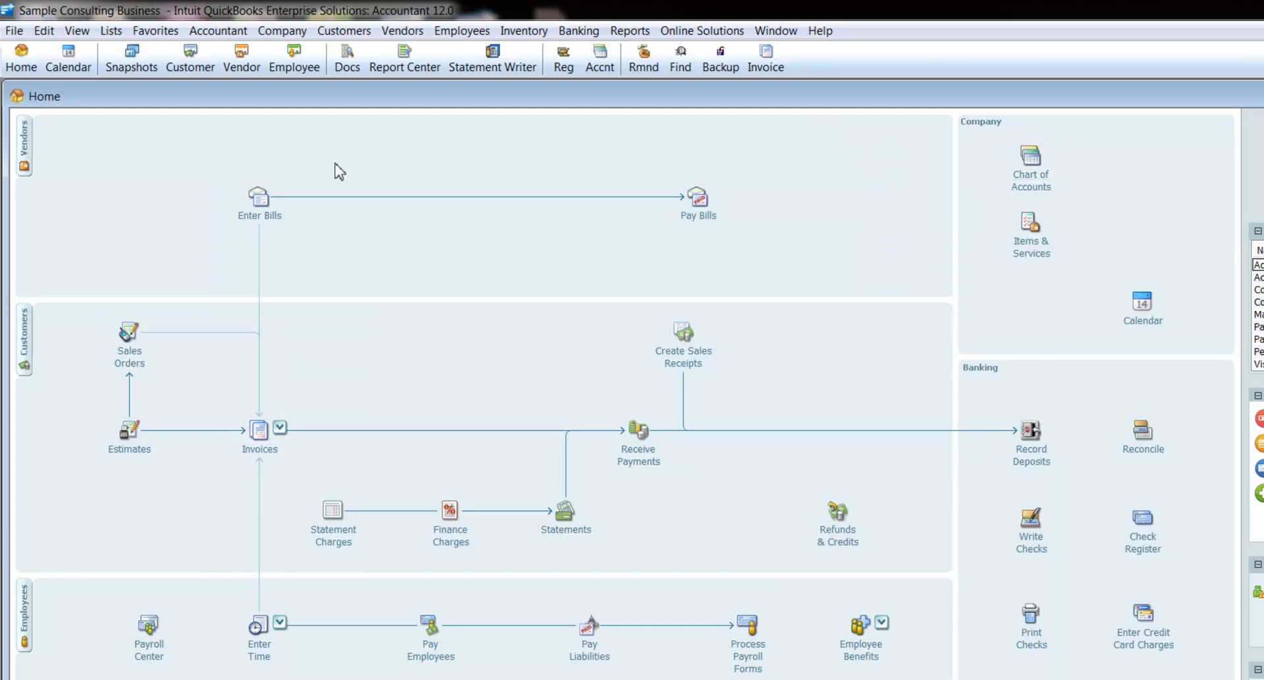
click(767, 63)
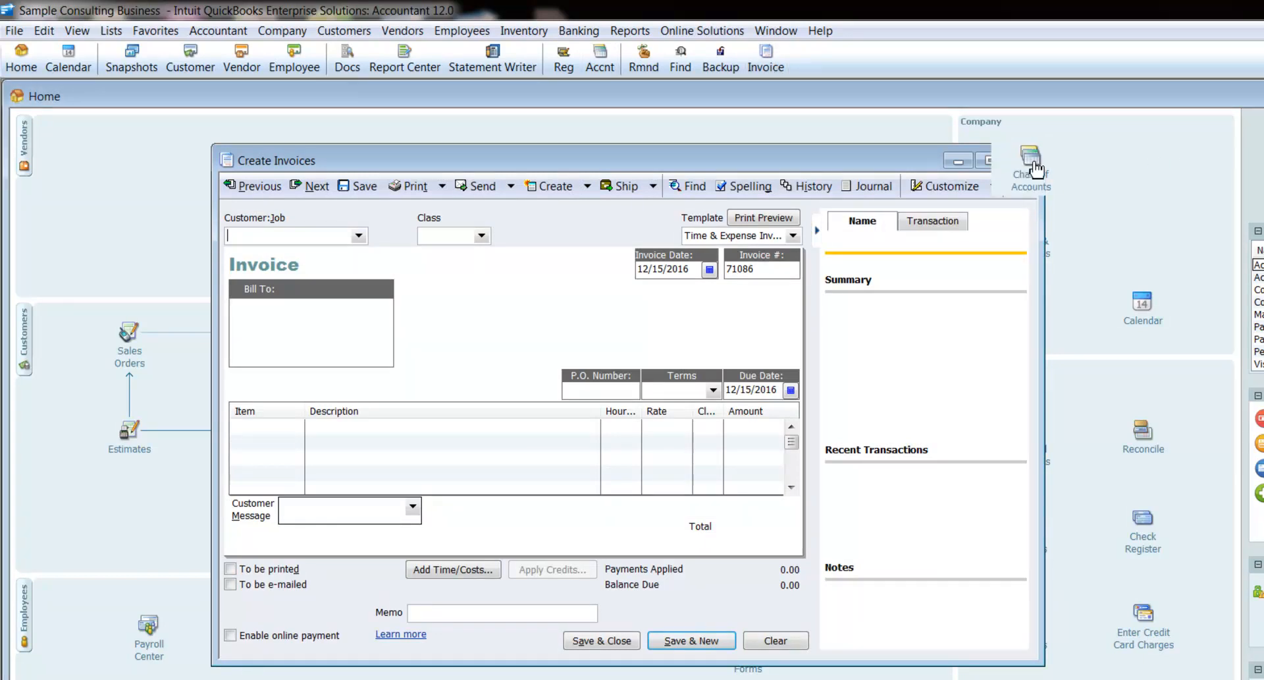
click(1033, 162)
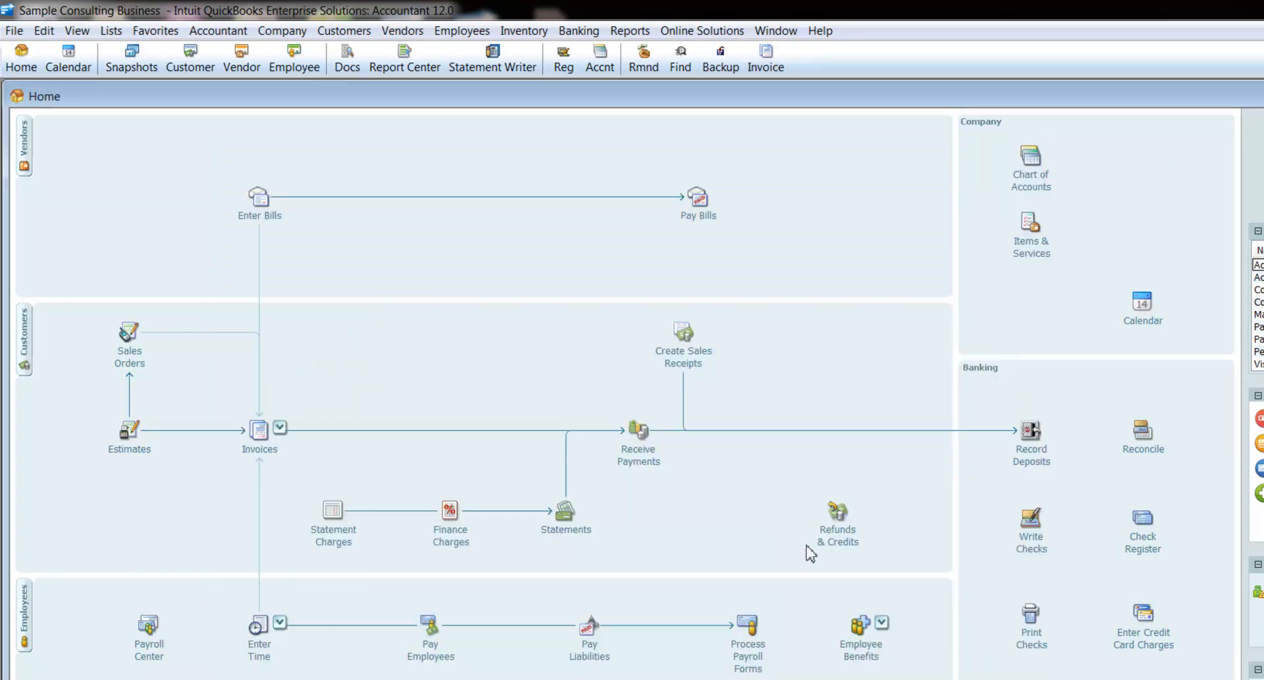
Open a blank Receive Payments form and add that window to the icon bar with the label Payment and the Receive Payments coins icon.
click(638, 460)
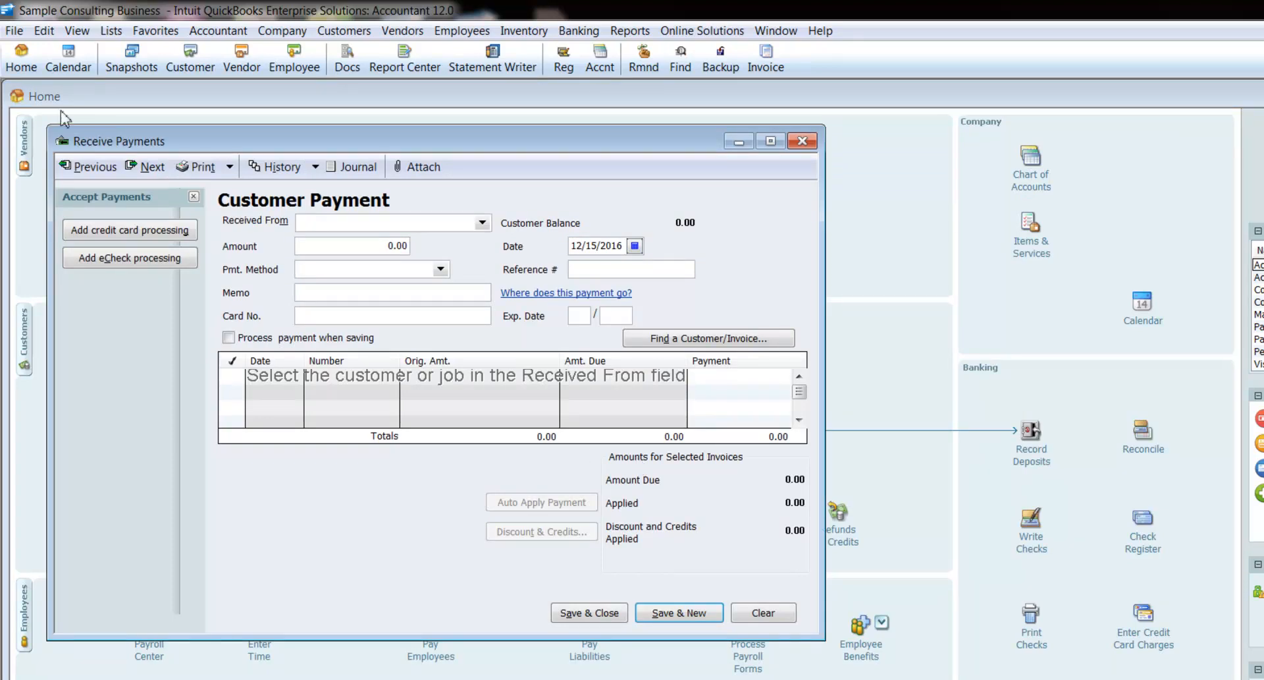
click(78, 32)
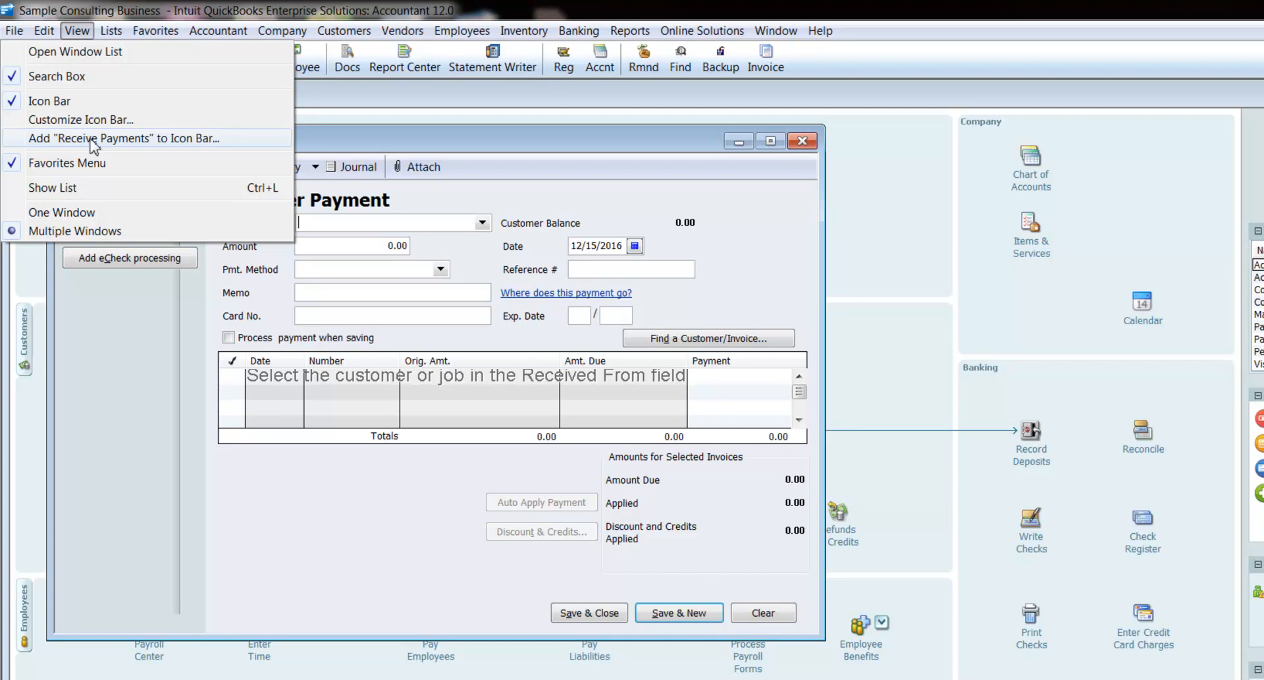
click(94, 139)
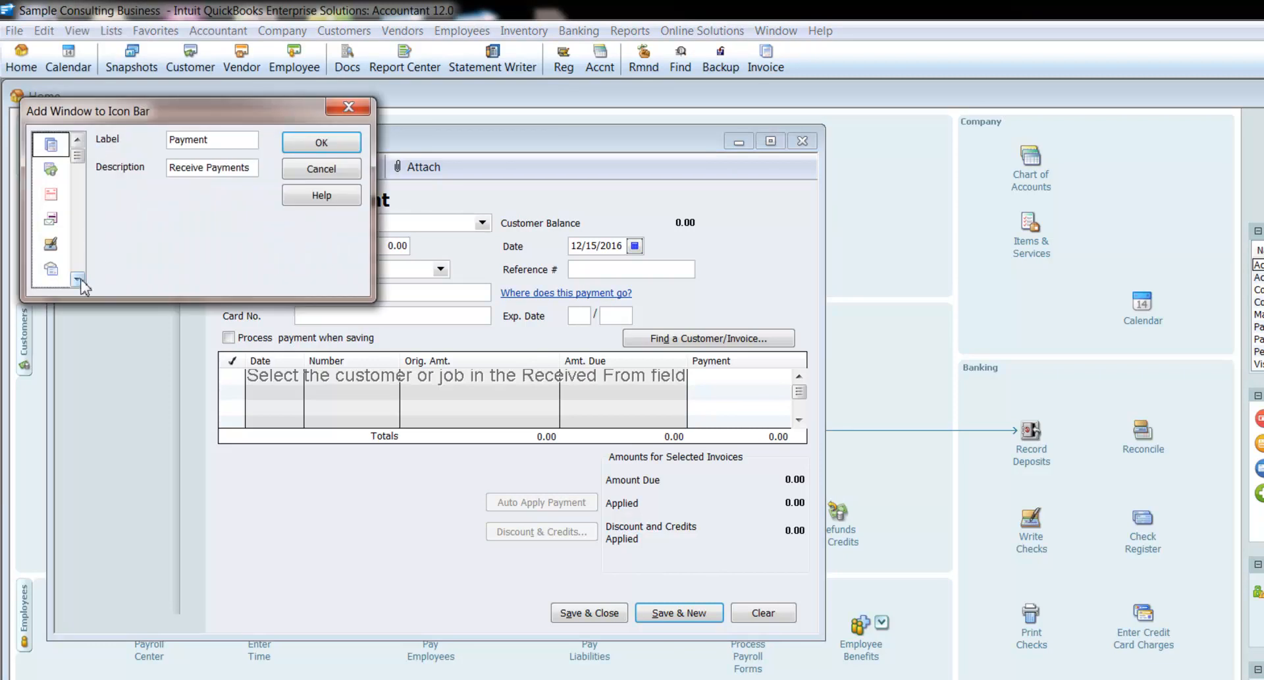
click(79, 280)
click(81, 281)
click(80, 281)
click(80, 281)
click(80, 281)
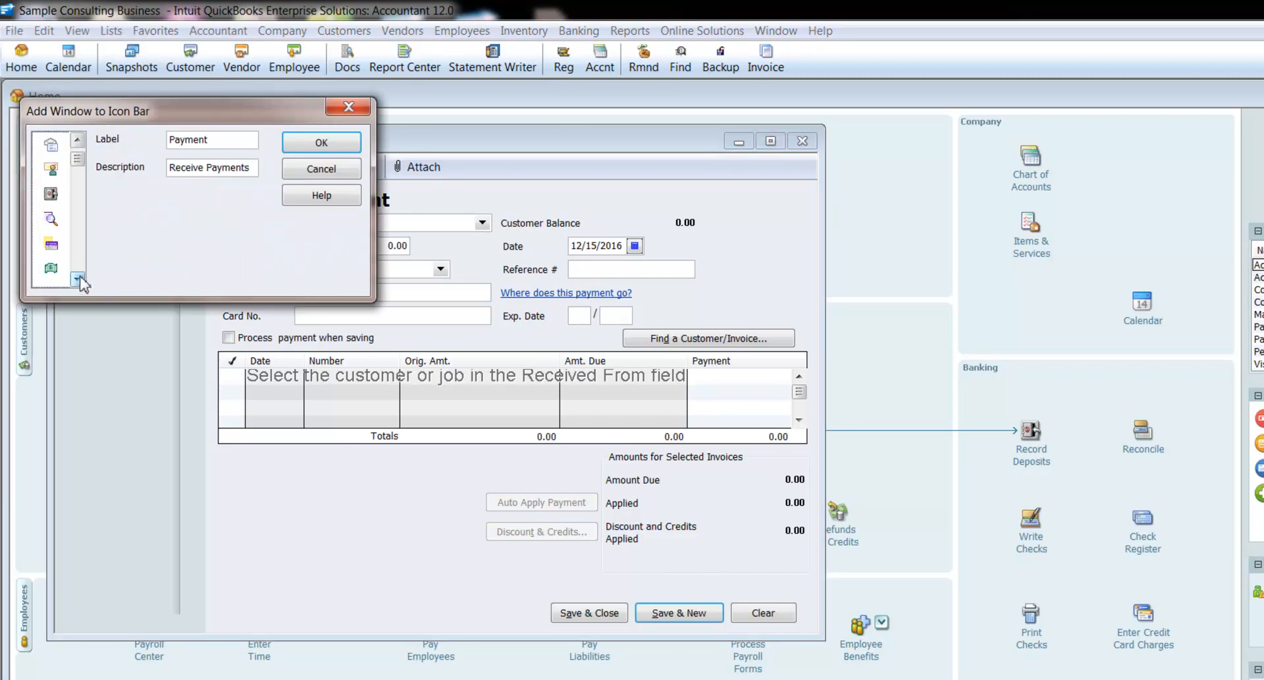
click(80, 281)
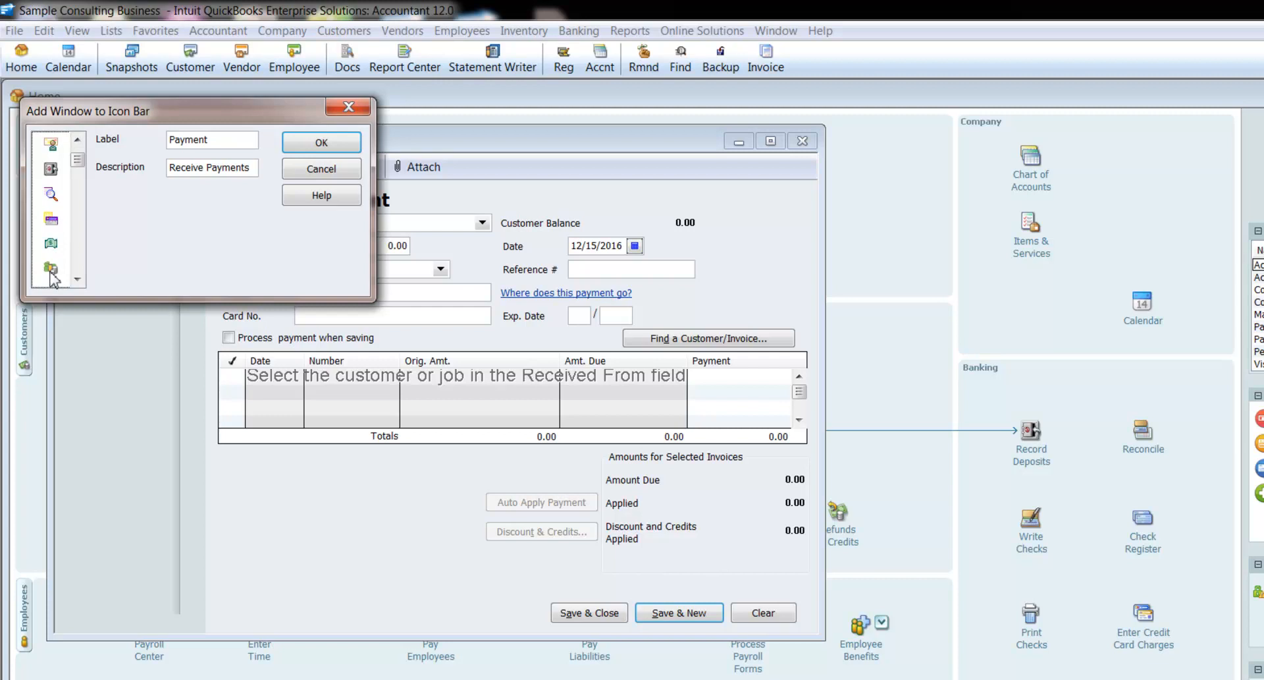
click(51, 268)
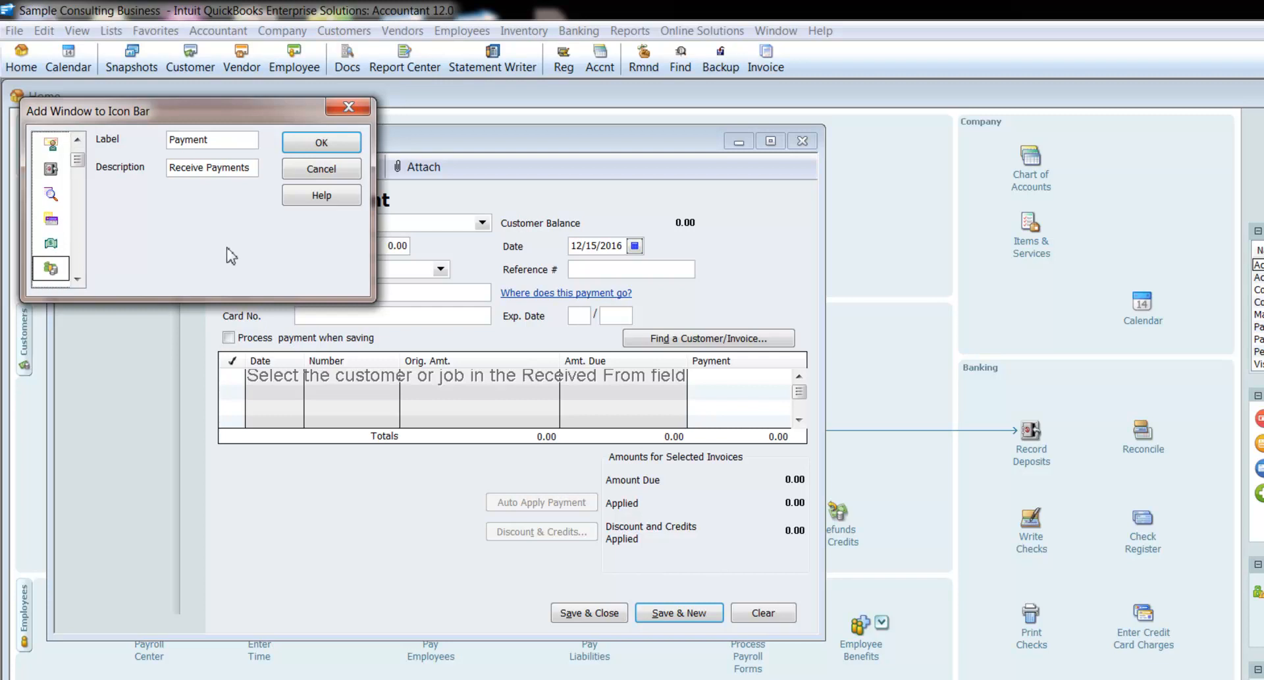
click(320, 142)
Close the payment form and test the new Payment item on the icon bar by reopening and closing the form.
click(803, 141)
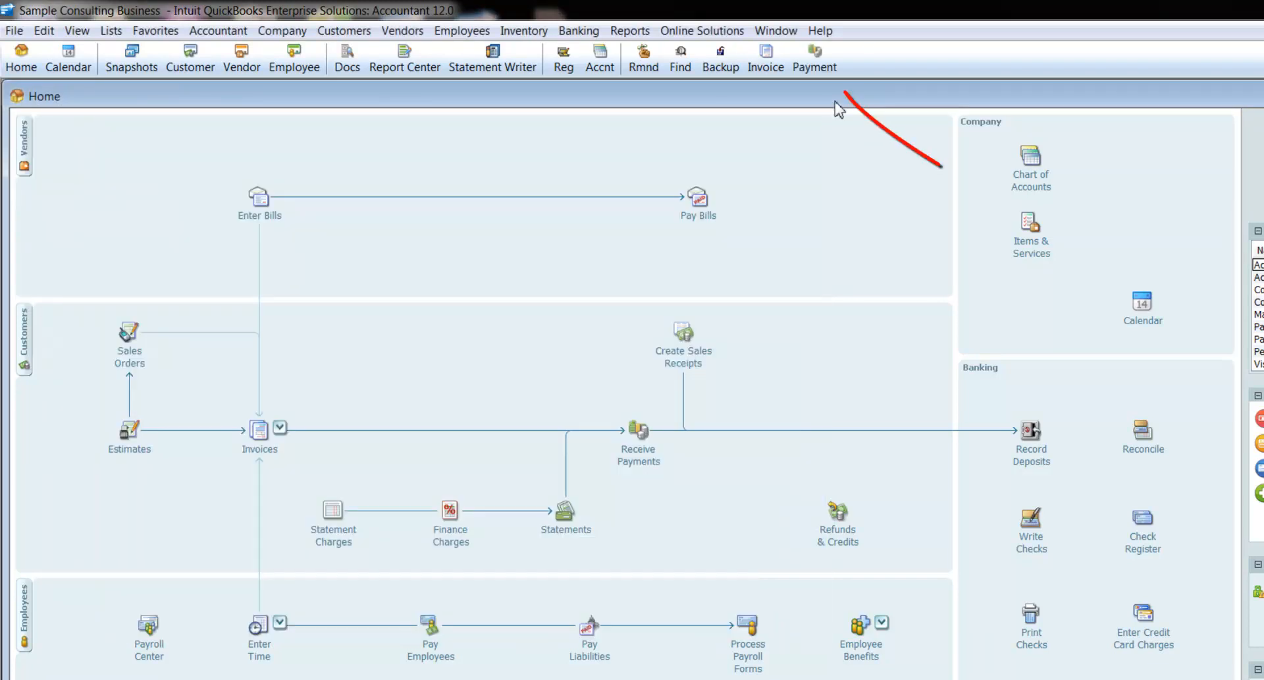
click(823, 69)
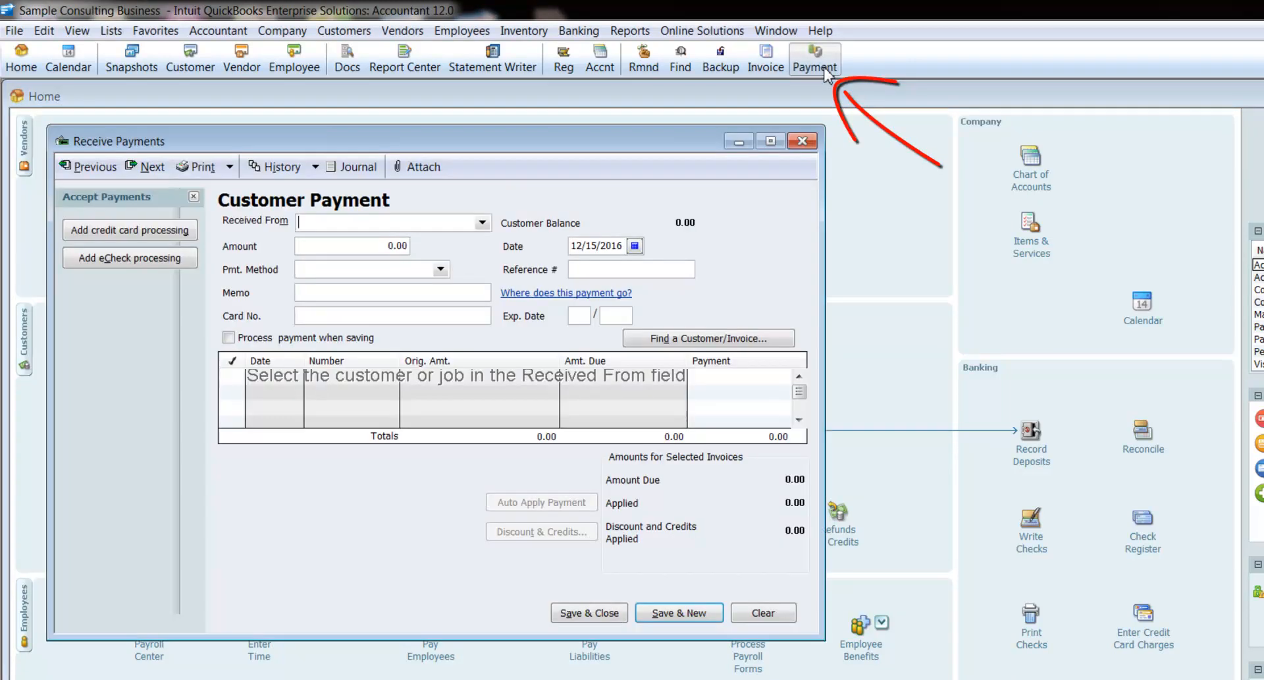
click(803, 141)
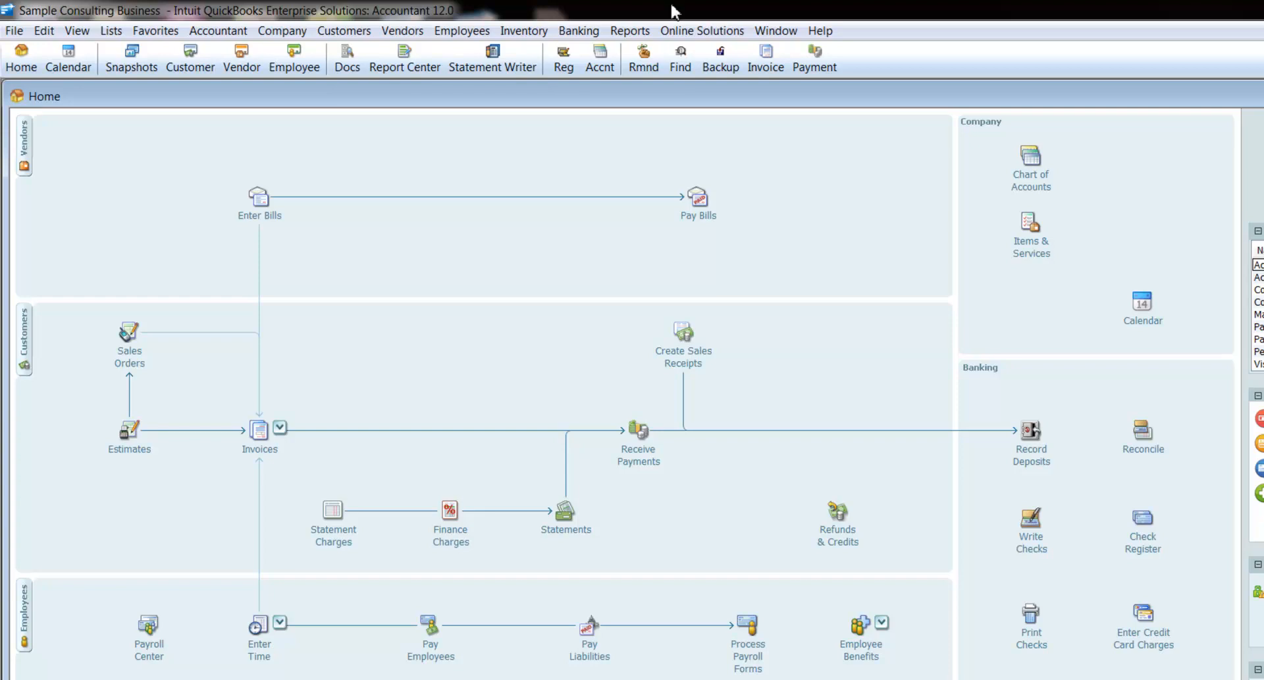
Run the Open Invoices report from the Customers & Receivables reports.
click(630, 31)
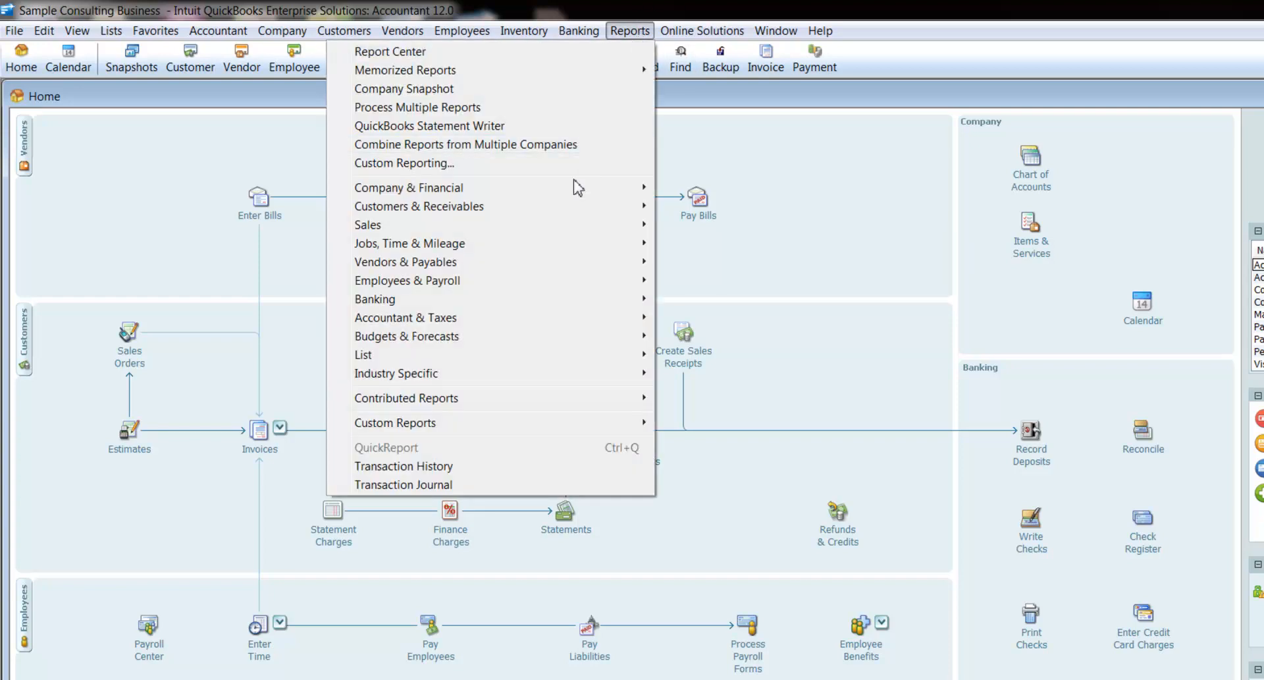
mouse_move(578, 207)
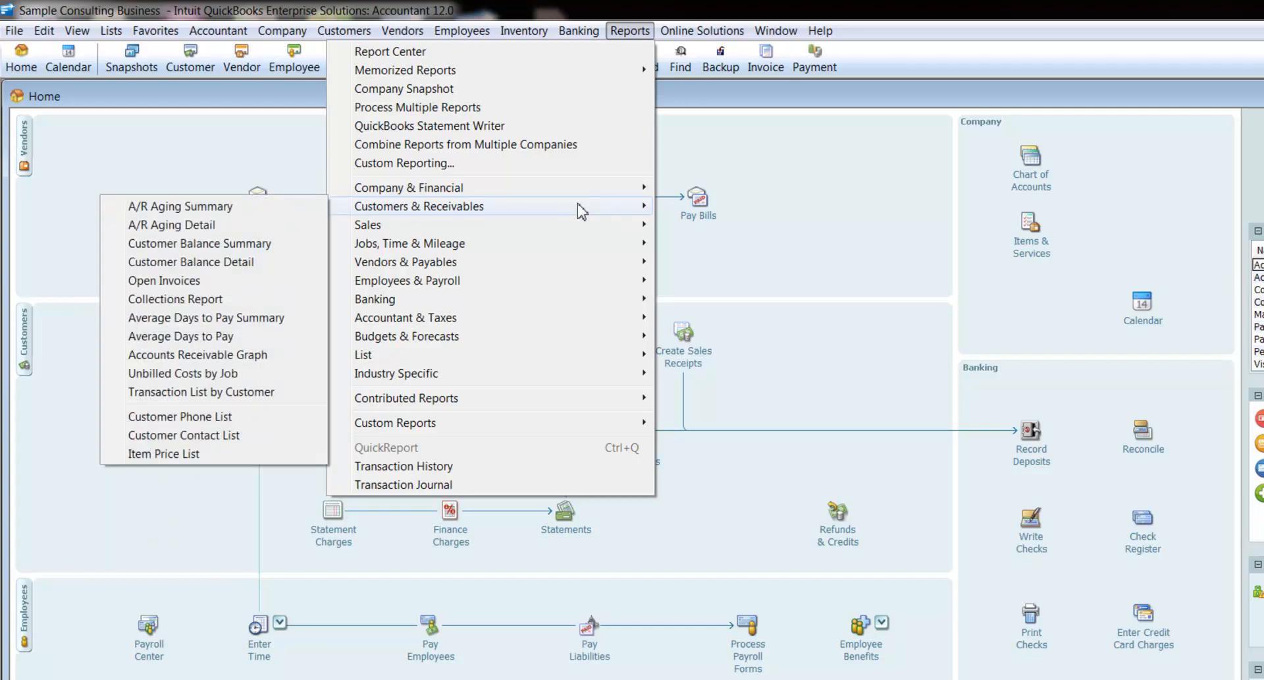
click(234, 281)
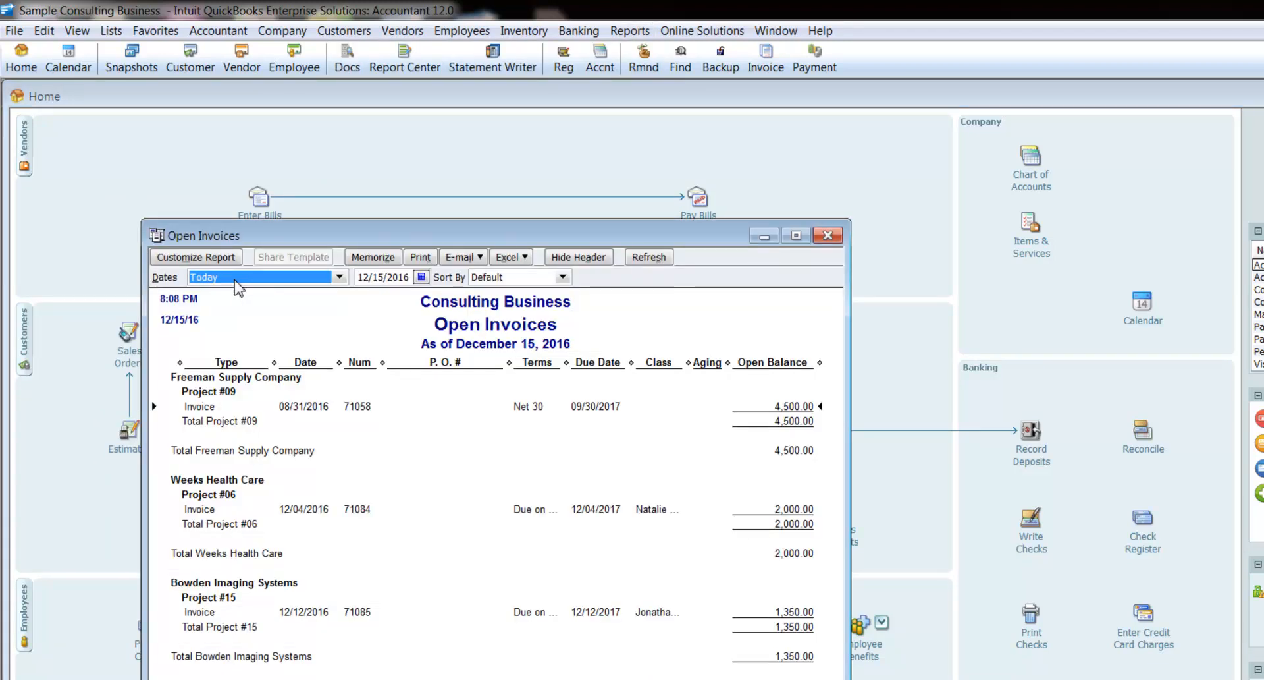
Add the Open Invoices report to the icon bar with the label Open Inv and the red-and-white life ring icon.
click(77, 30)
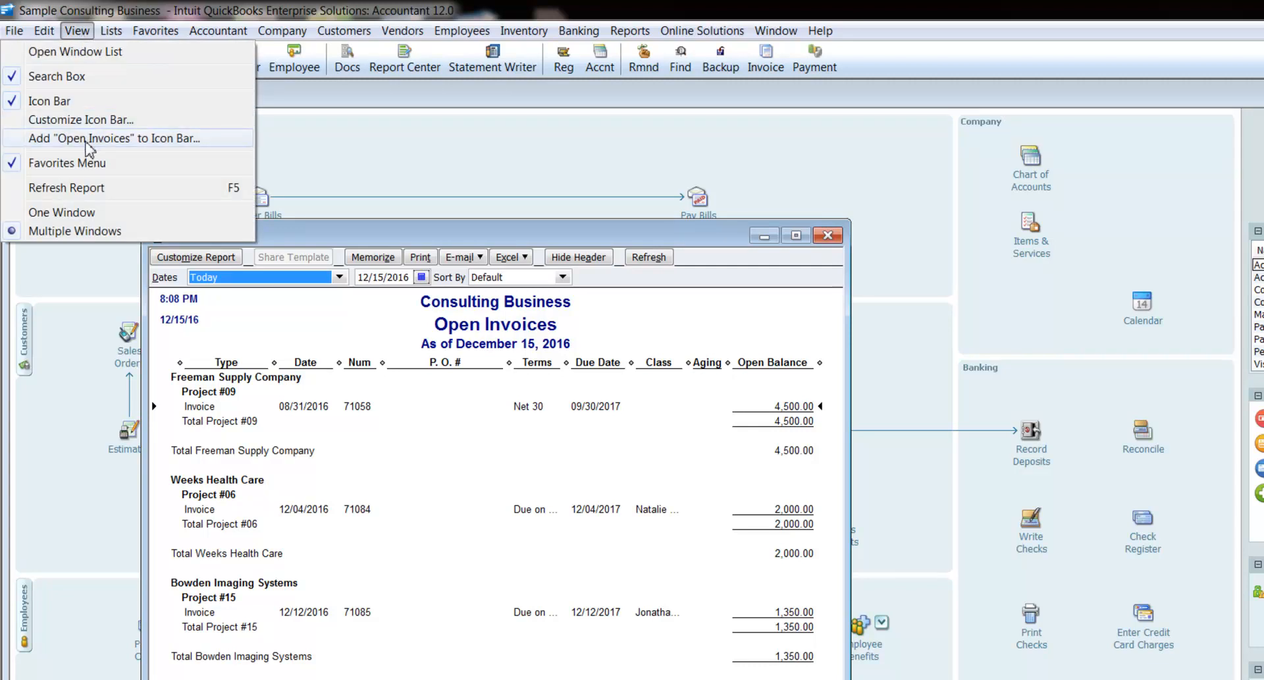
click(90, 139)
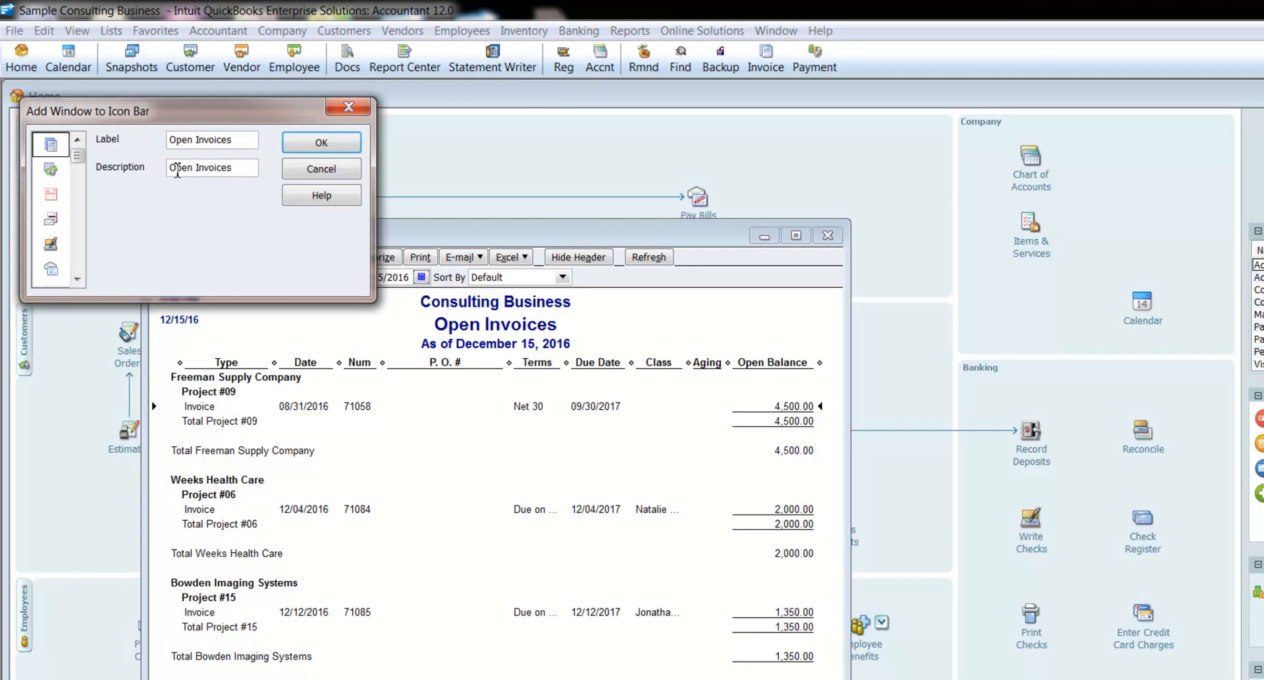
click(252, 144)
click(77, 279)
click(77, 279)
click(77, 279)
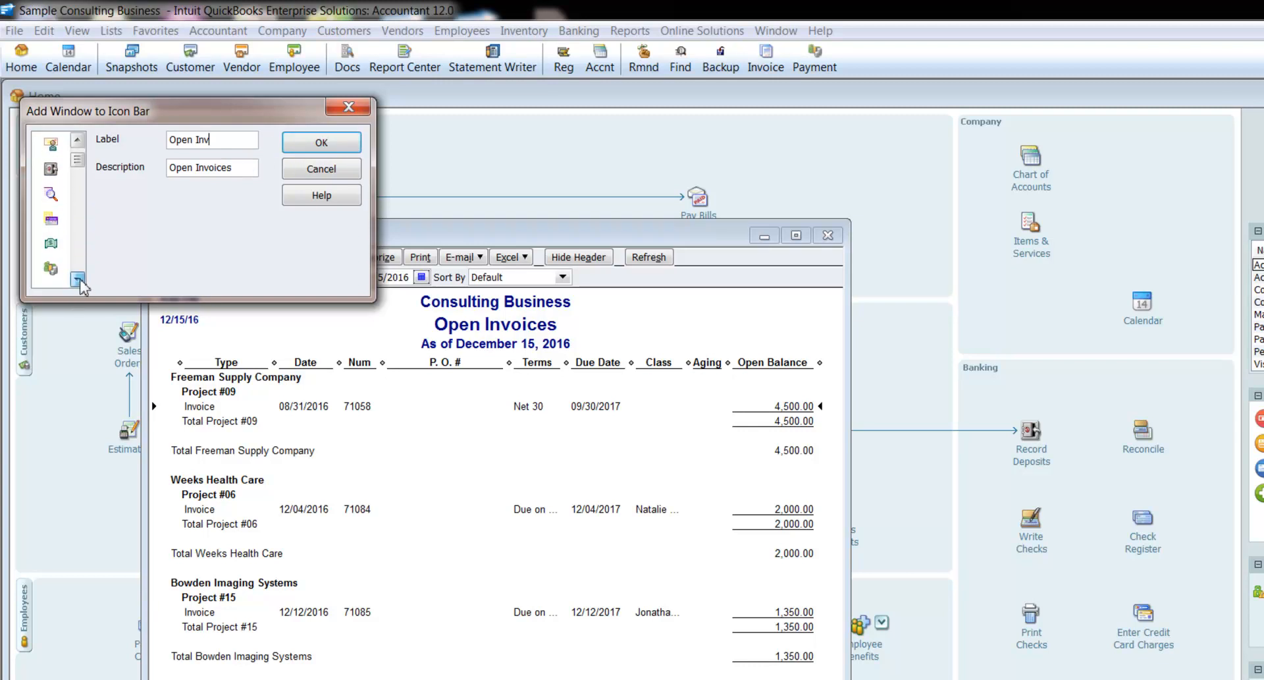
click(77, 280)
click(77, 279)
click(77, 279)
click(77, 280)
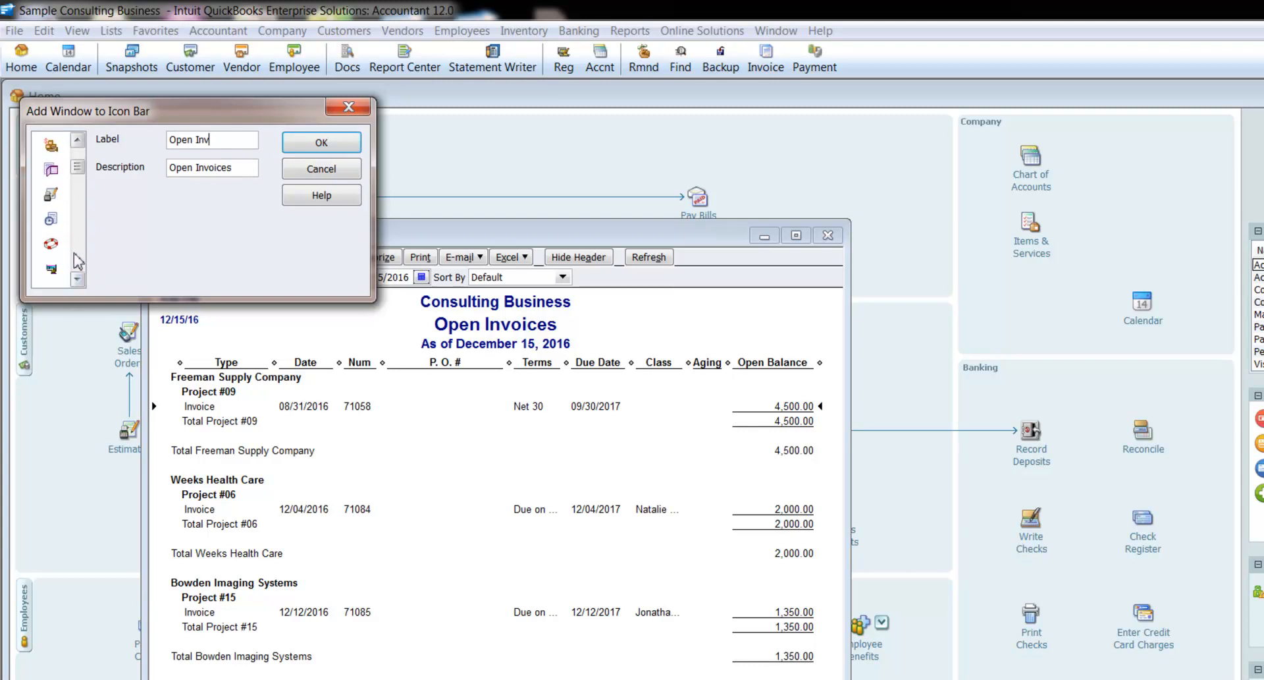
click(51, 243)
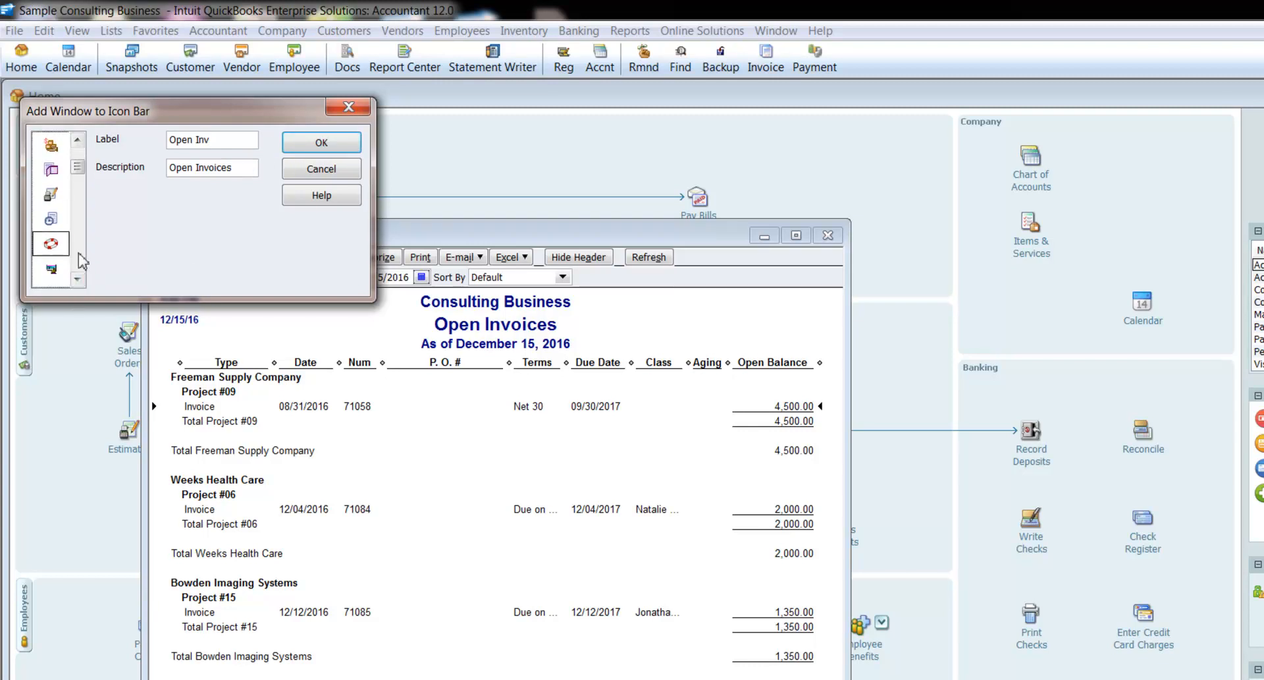
click(322, 143)
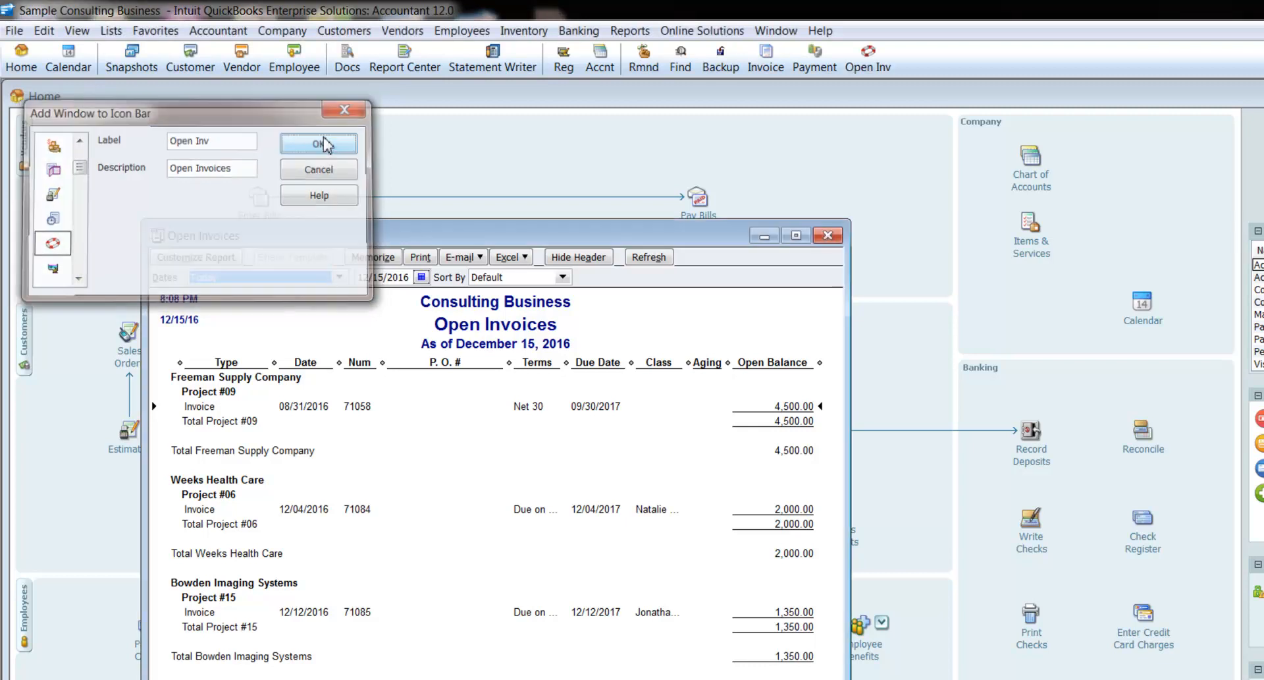
Close the Open Invoices report and test the new Open Inv item by reopening and closing the report.
click(828, 235)
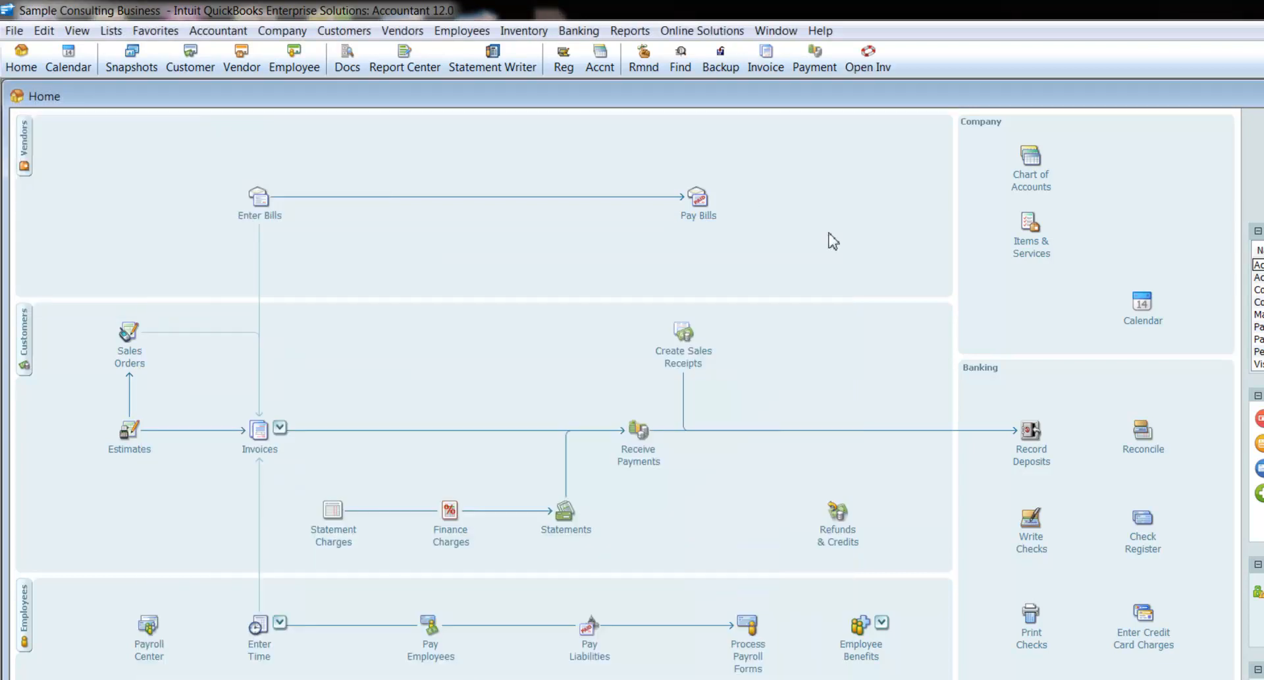
click(871, 66)
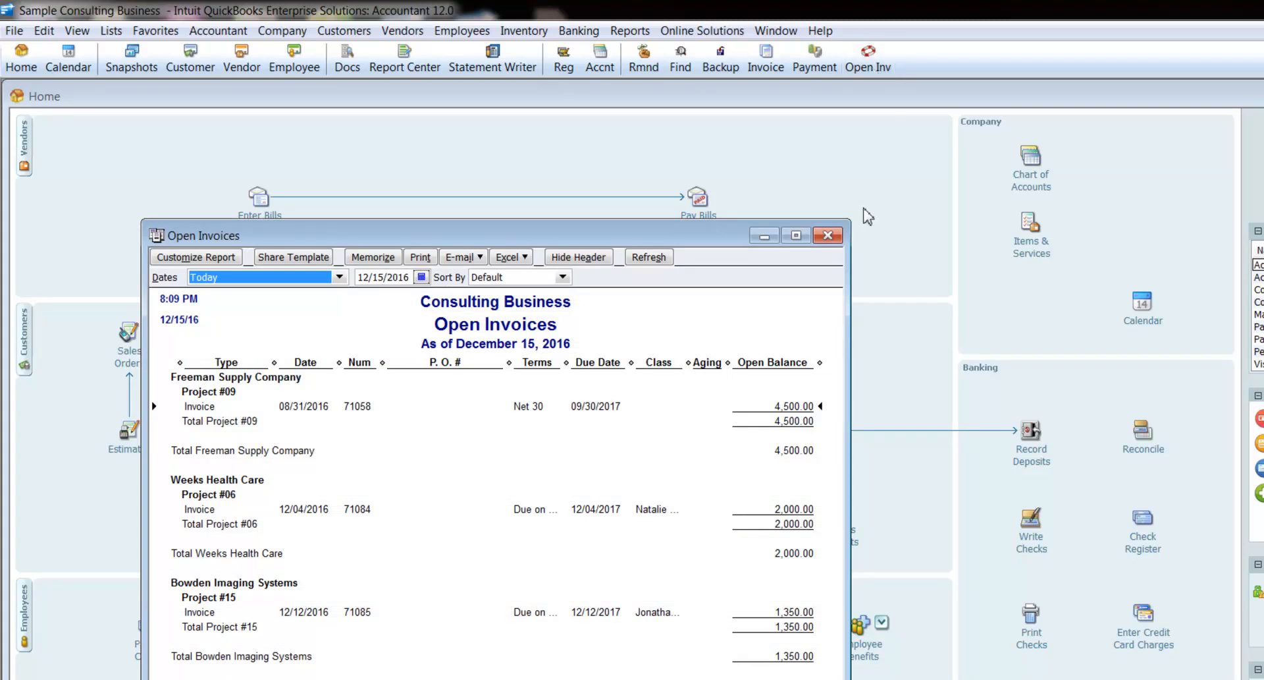
click(828, 235)
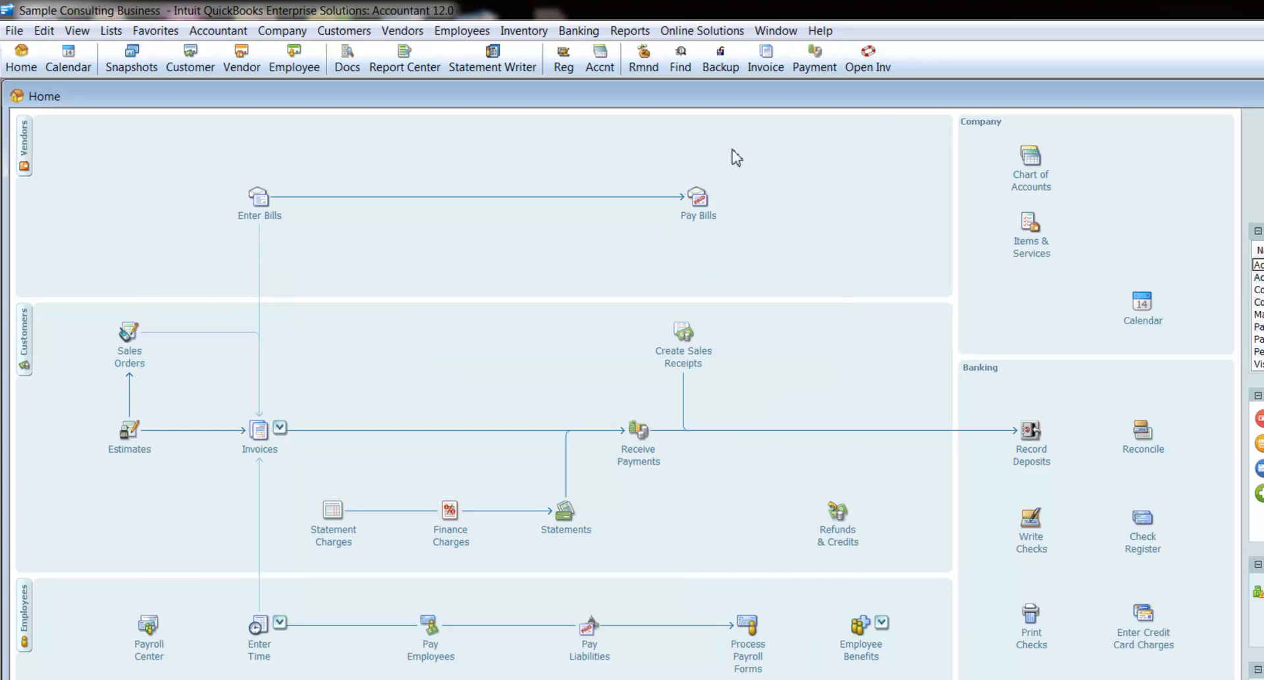
In the icon bar customization, move Invoice, Payment and Open Inv, in that order, to directly before Reg.
click(83, 29)
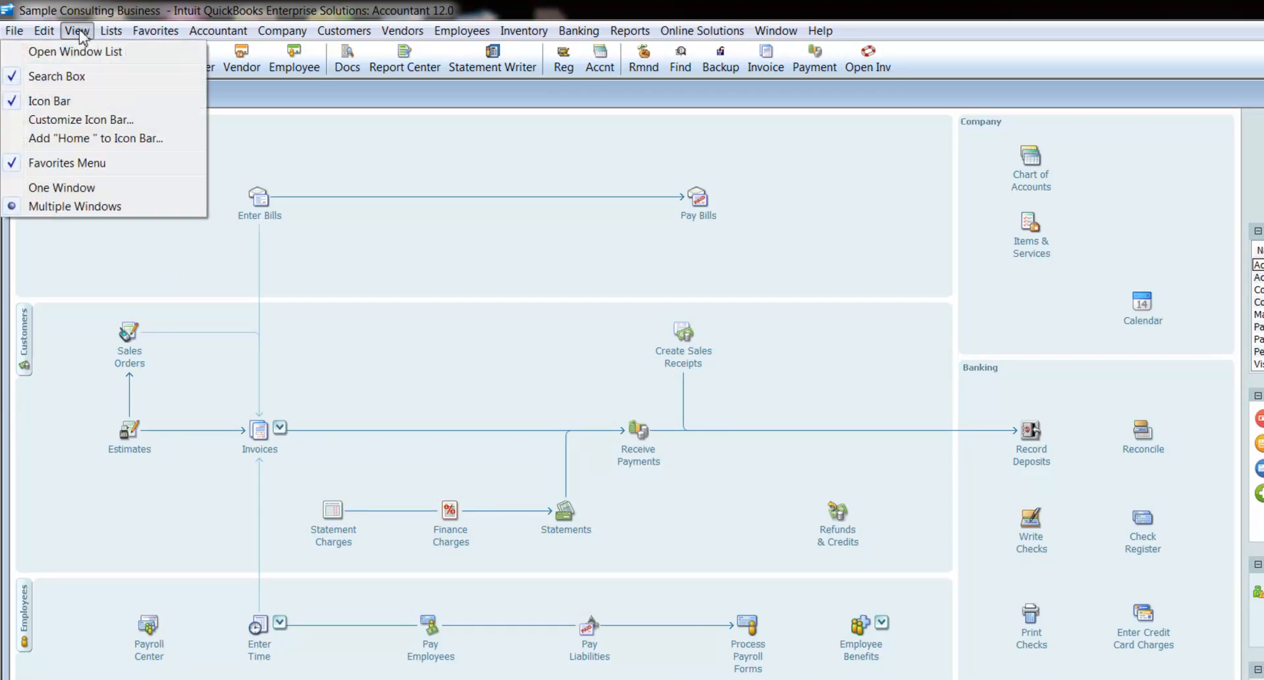
click(79, 120)
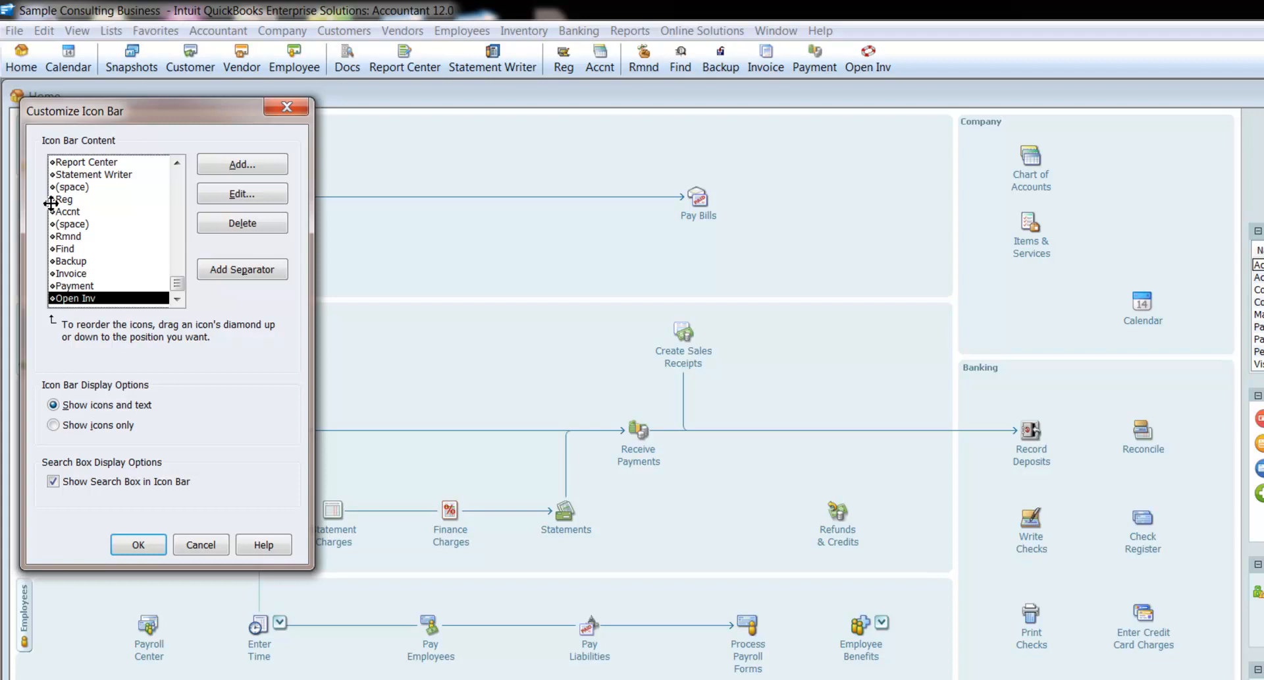
click(53, 275)
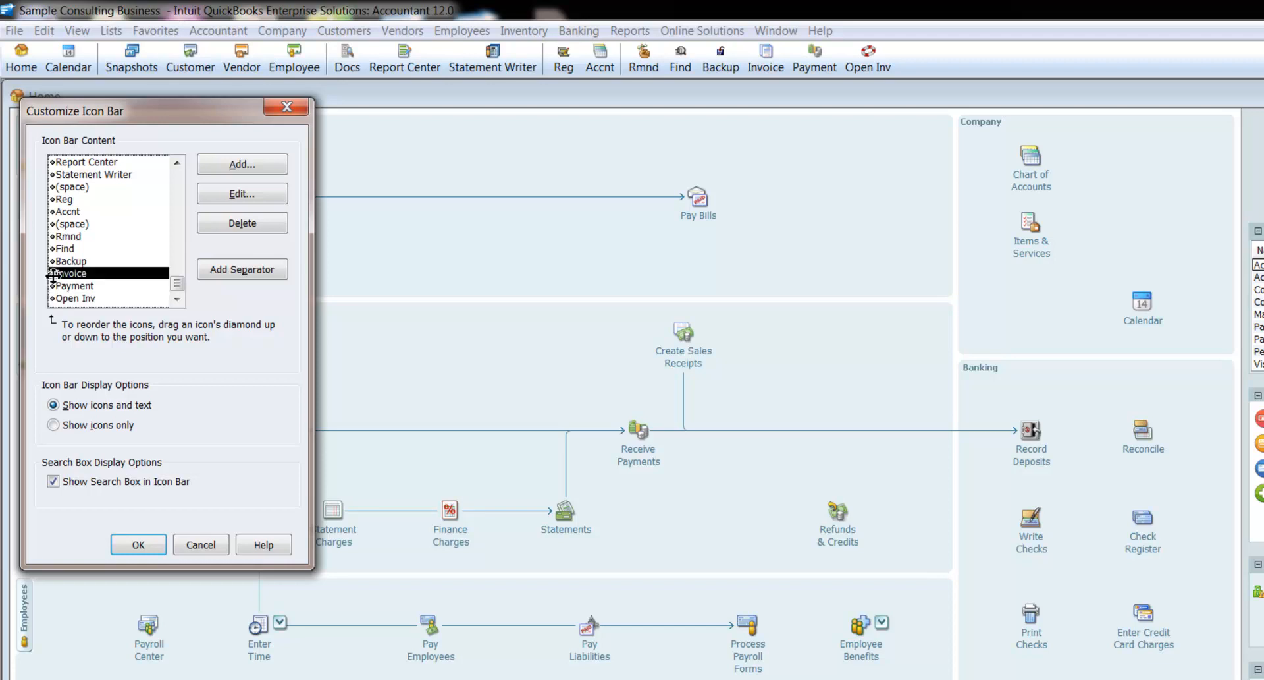
drag(53, 276, 52, 205)
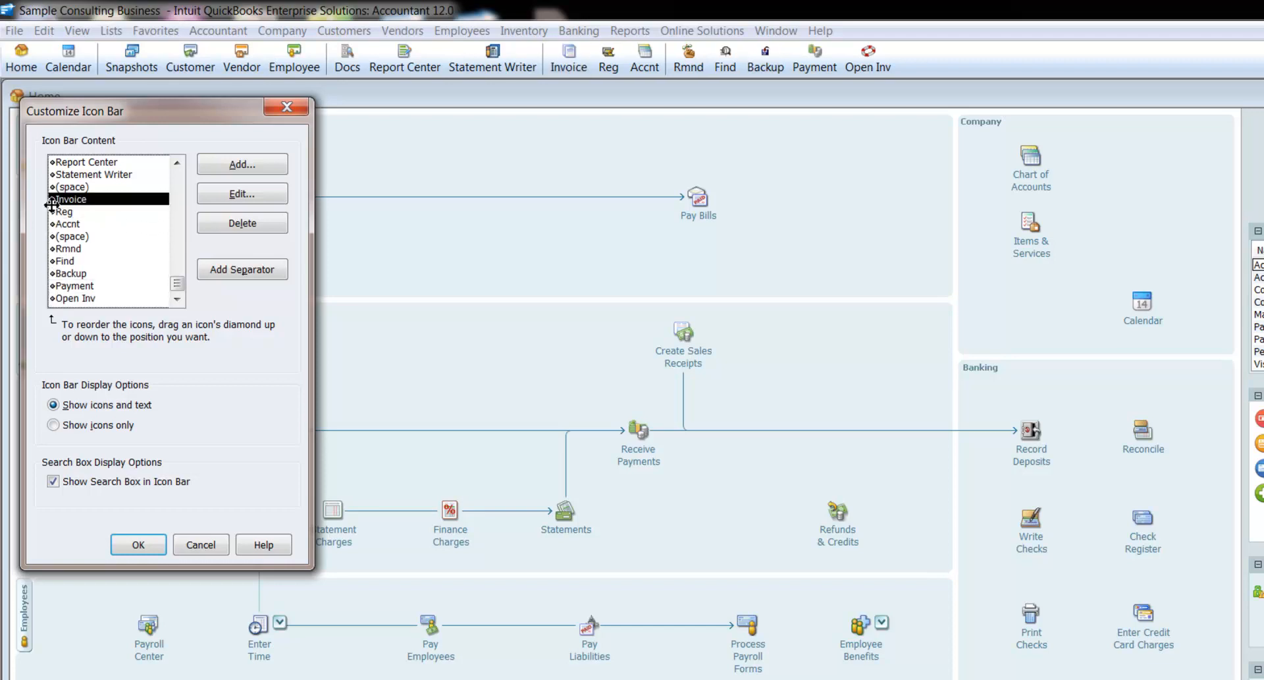
drag(53, 285, 55, 212)
click(55, 298)
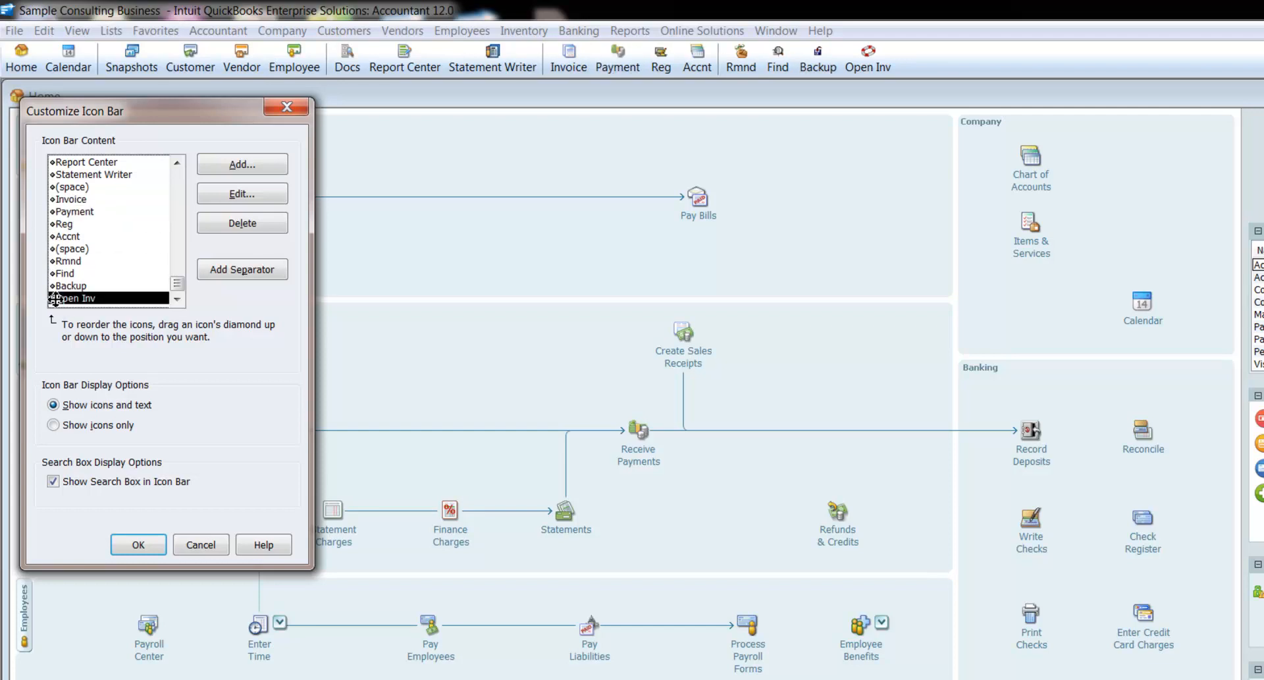
drag(55, 298, 56, 218)
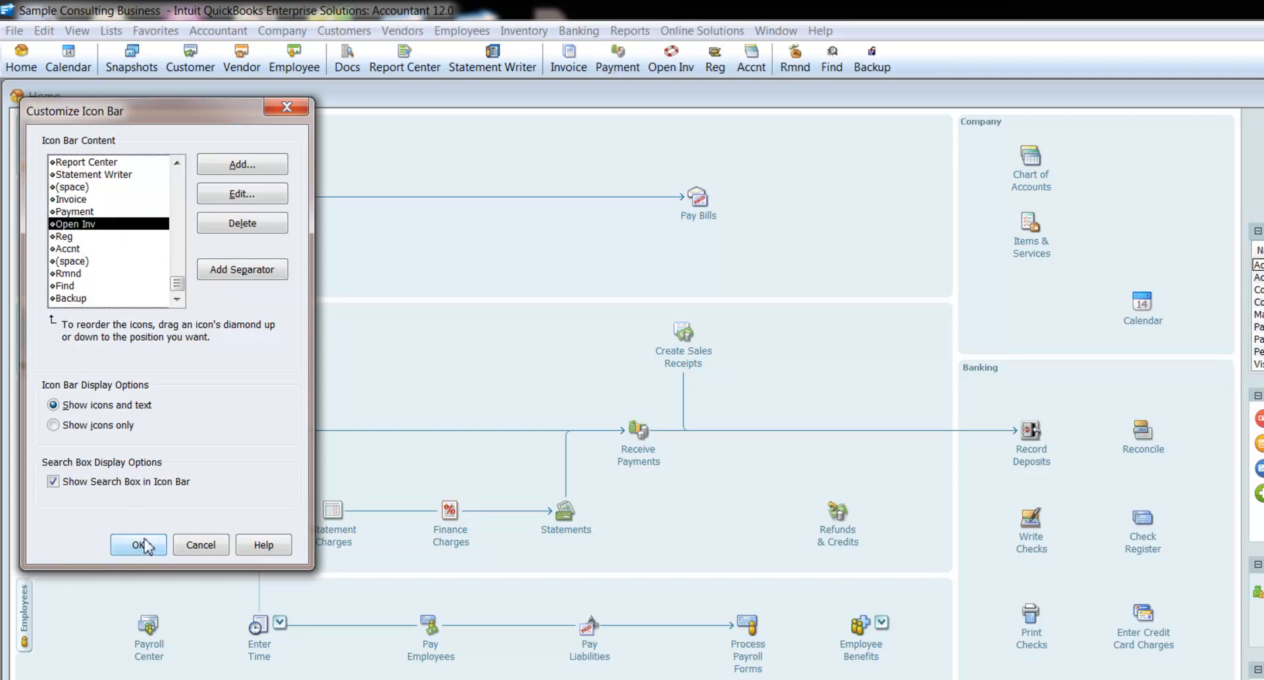